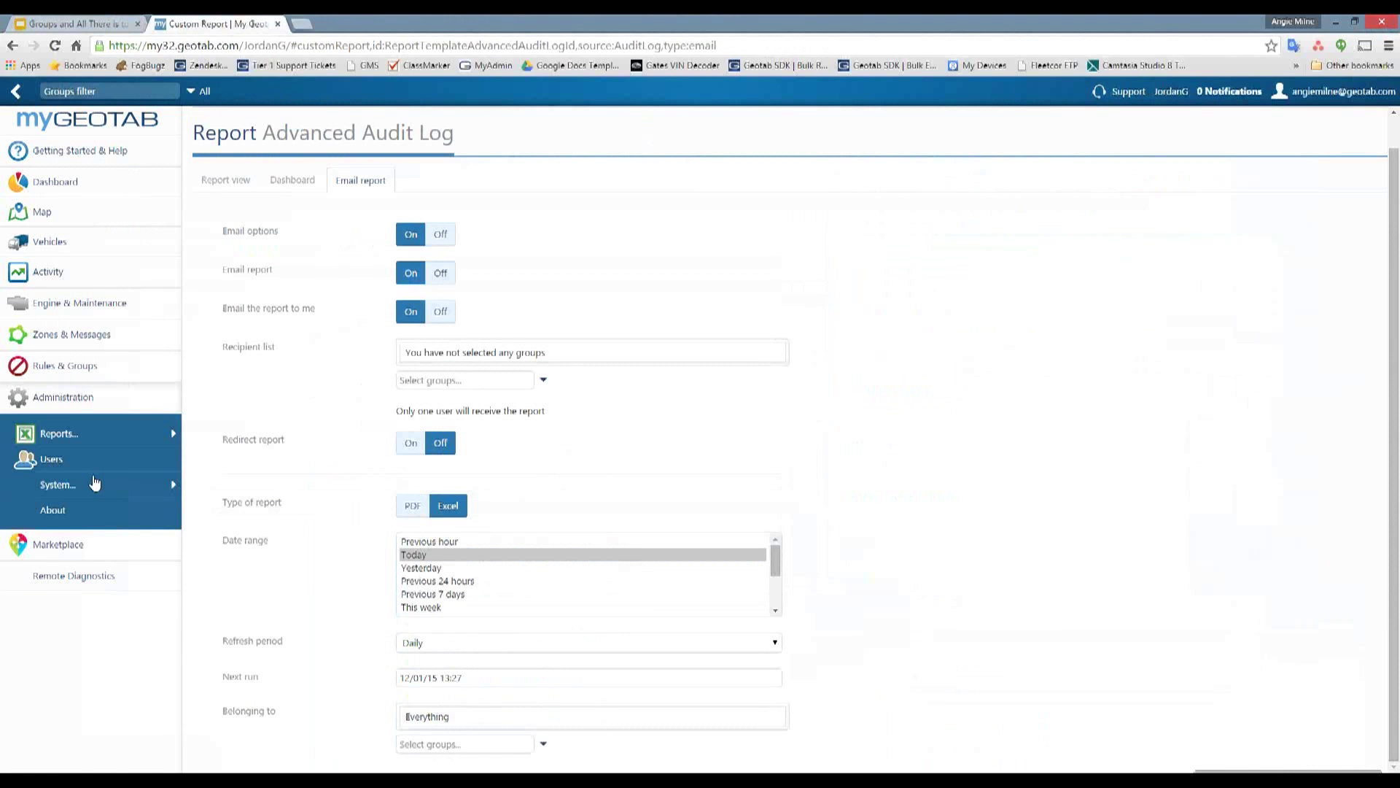
- Open the Users list, adjust Chrome's page zoom, then go to Security Clearances
click(76, 460)
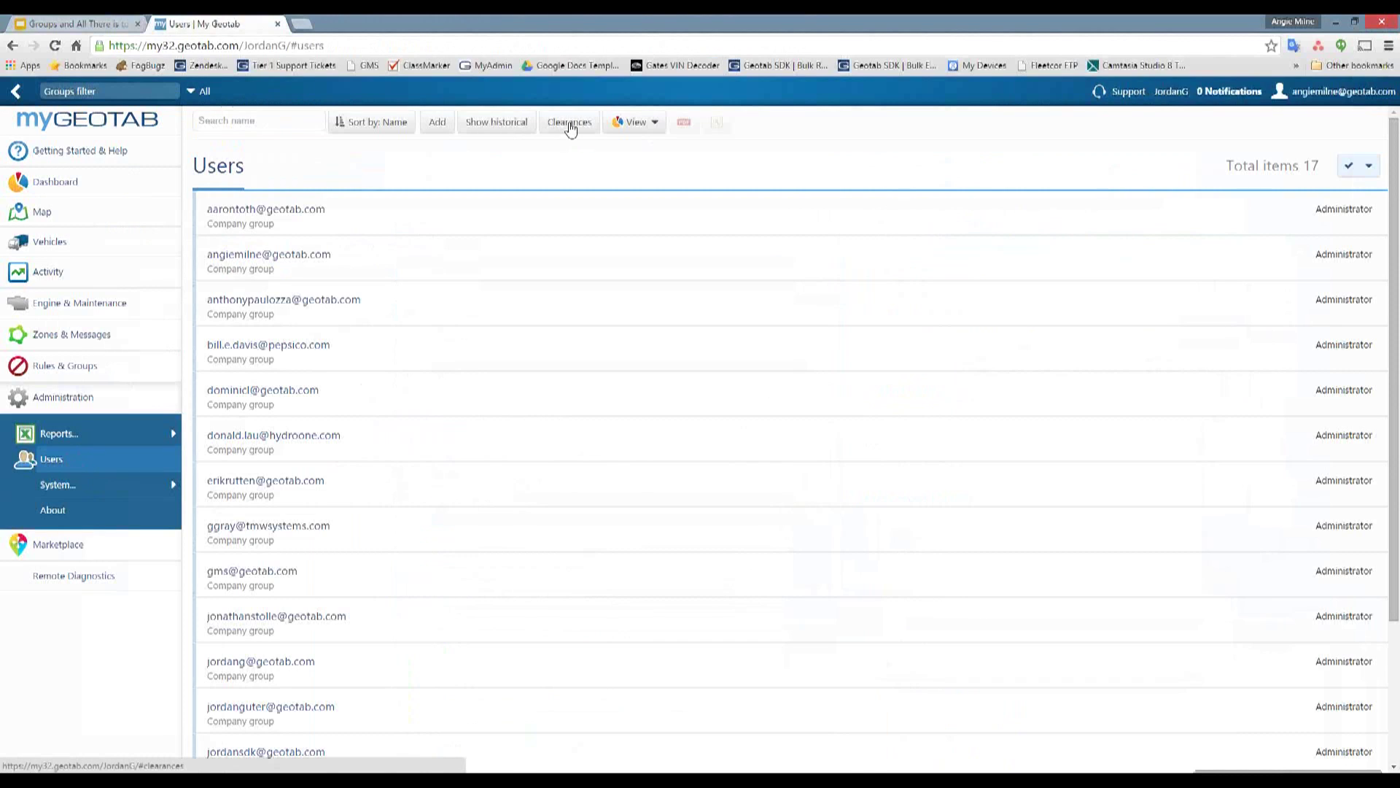
click(1388, 46)
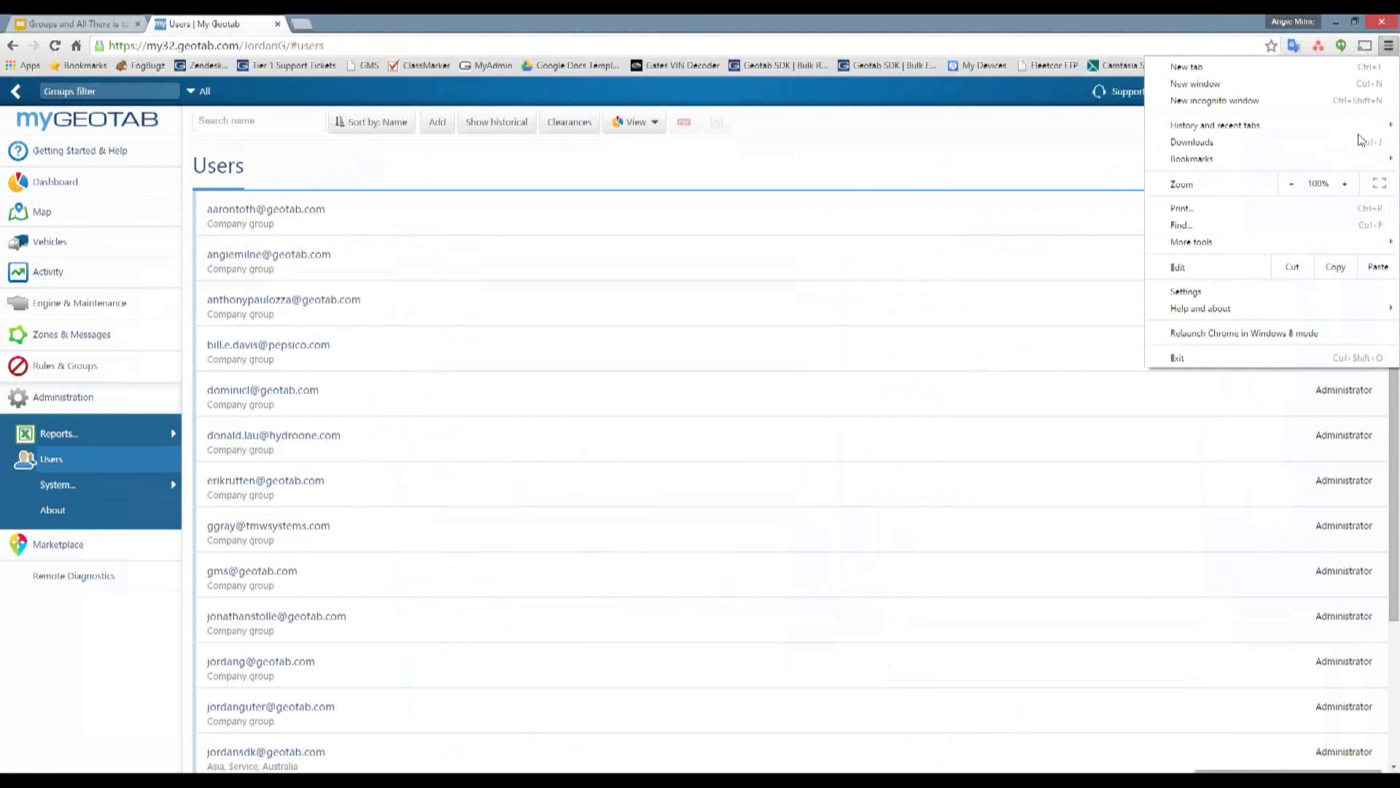
click(1347, 185)
click(1346, 184)
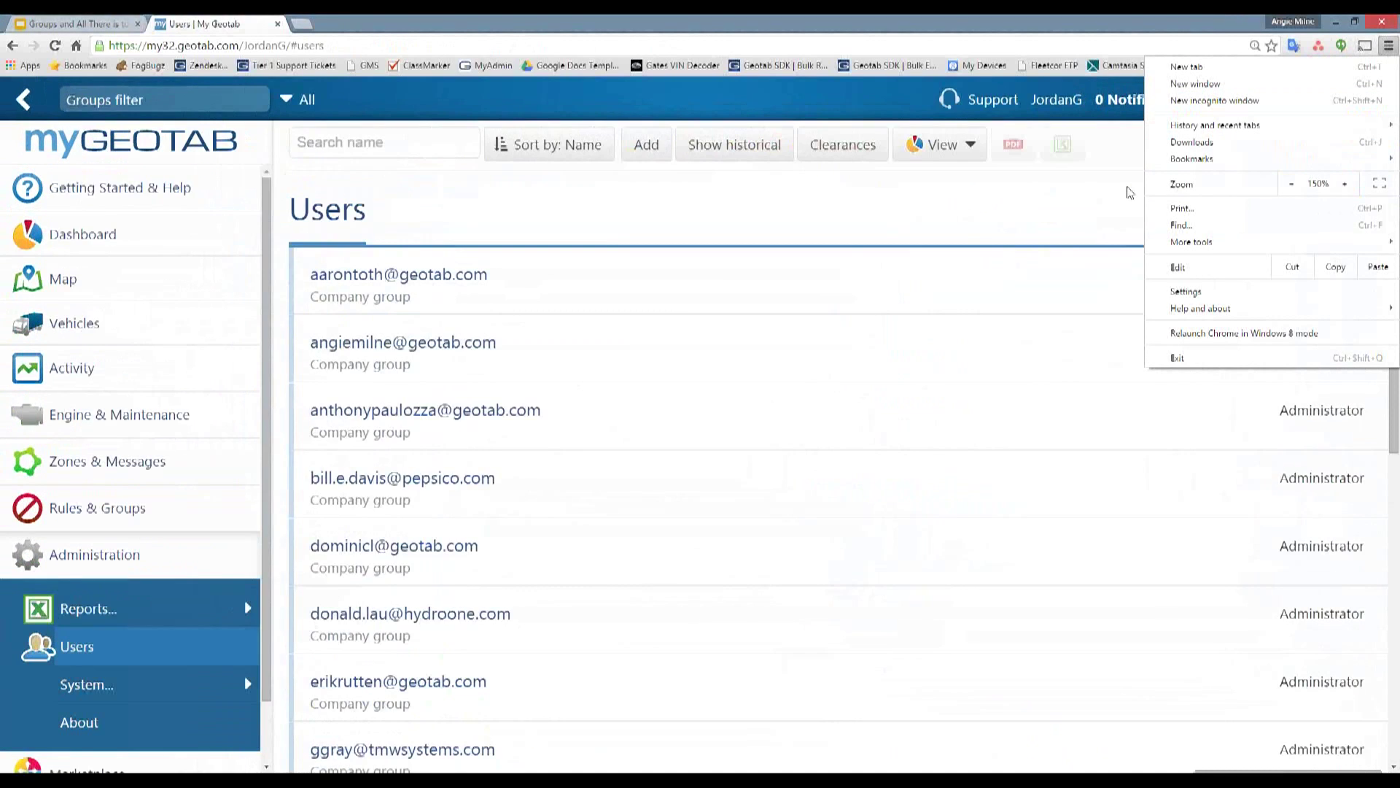
click(1291, 191)
click(939, 188)
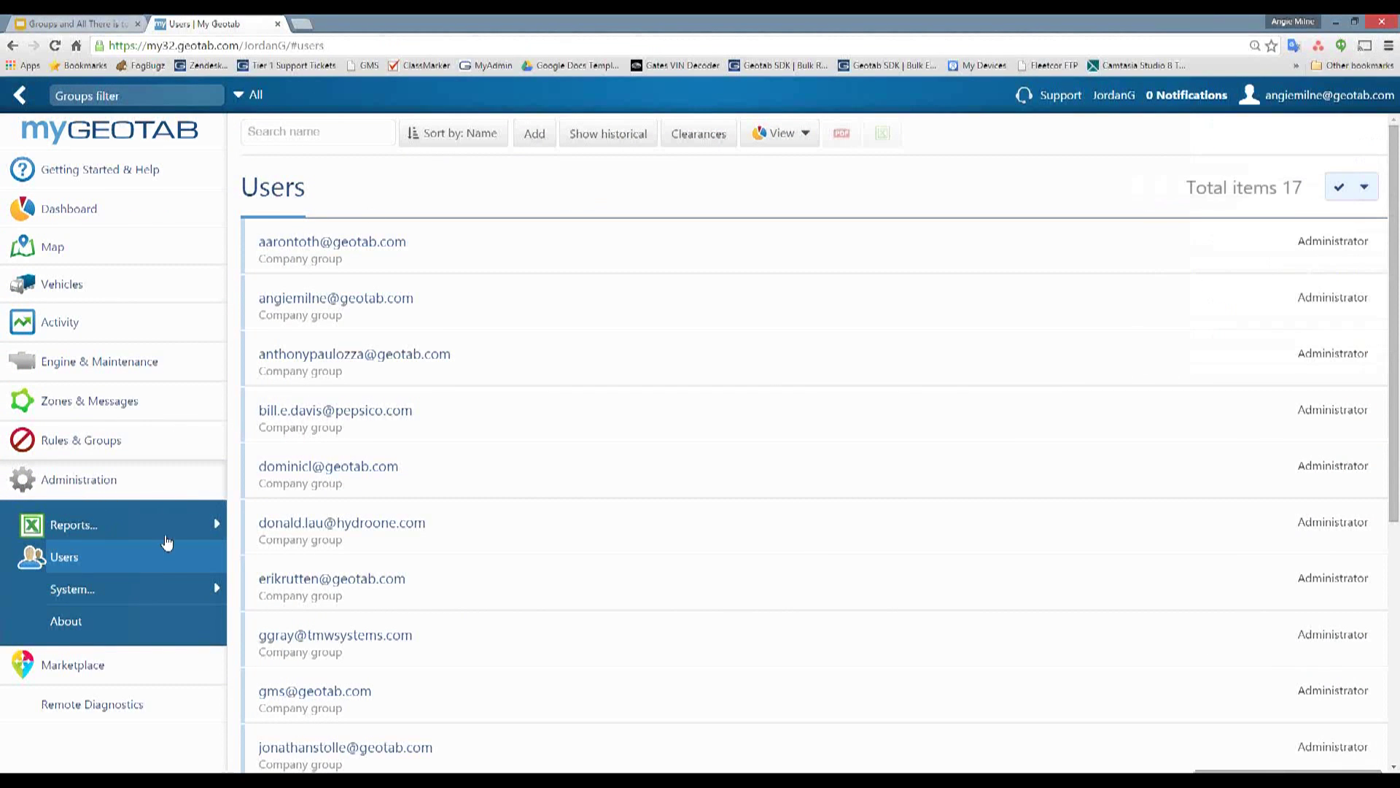
click(696, 135)
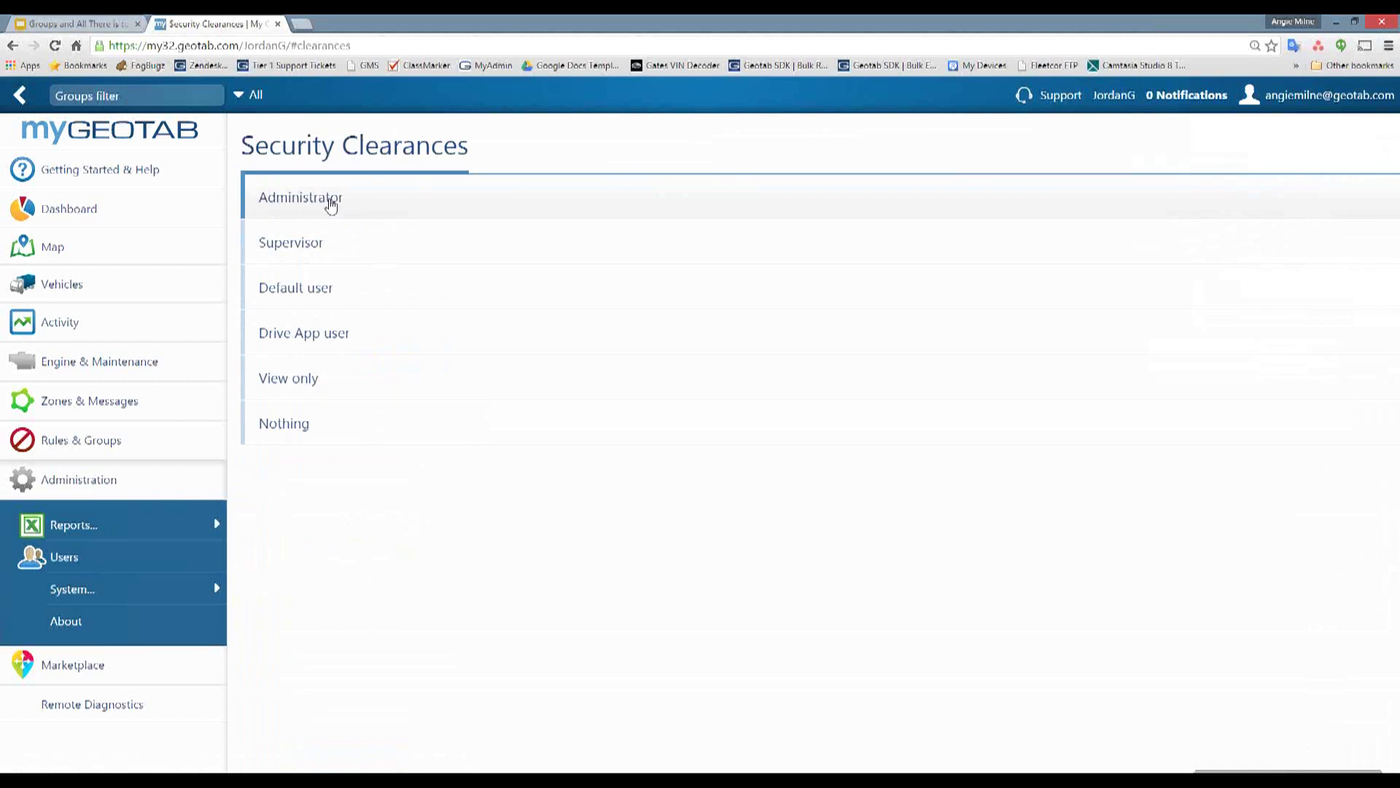
- Add a sub-clearance under Nothing named 'View Map Only'
click(354, 418)
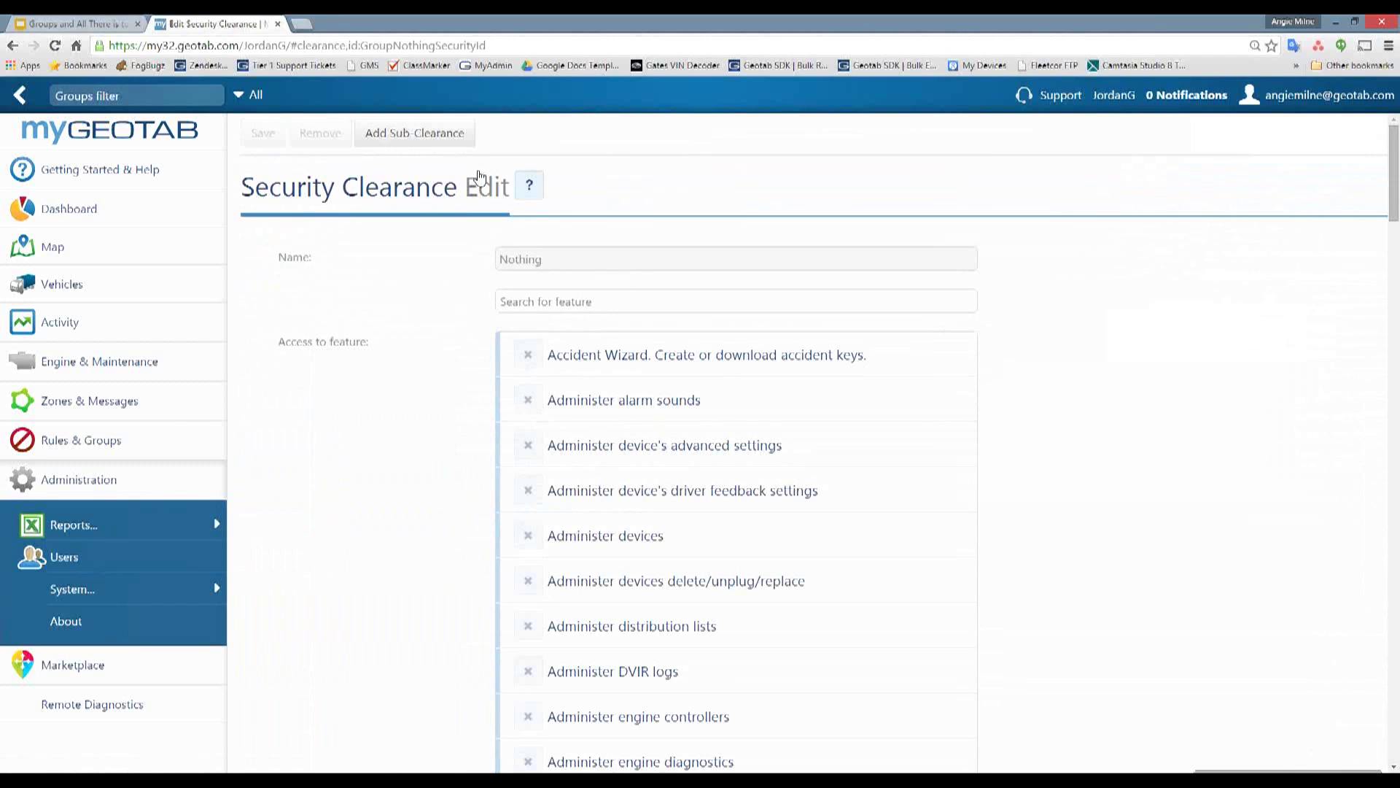
click(405, 137)
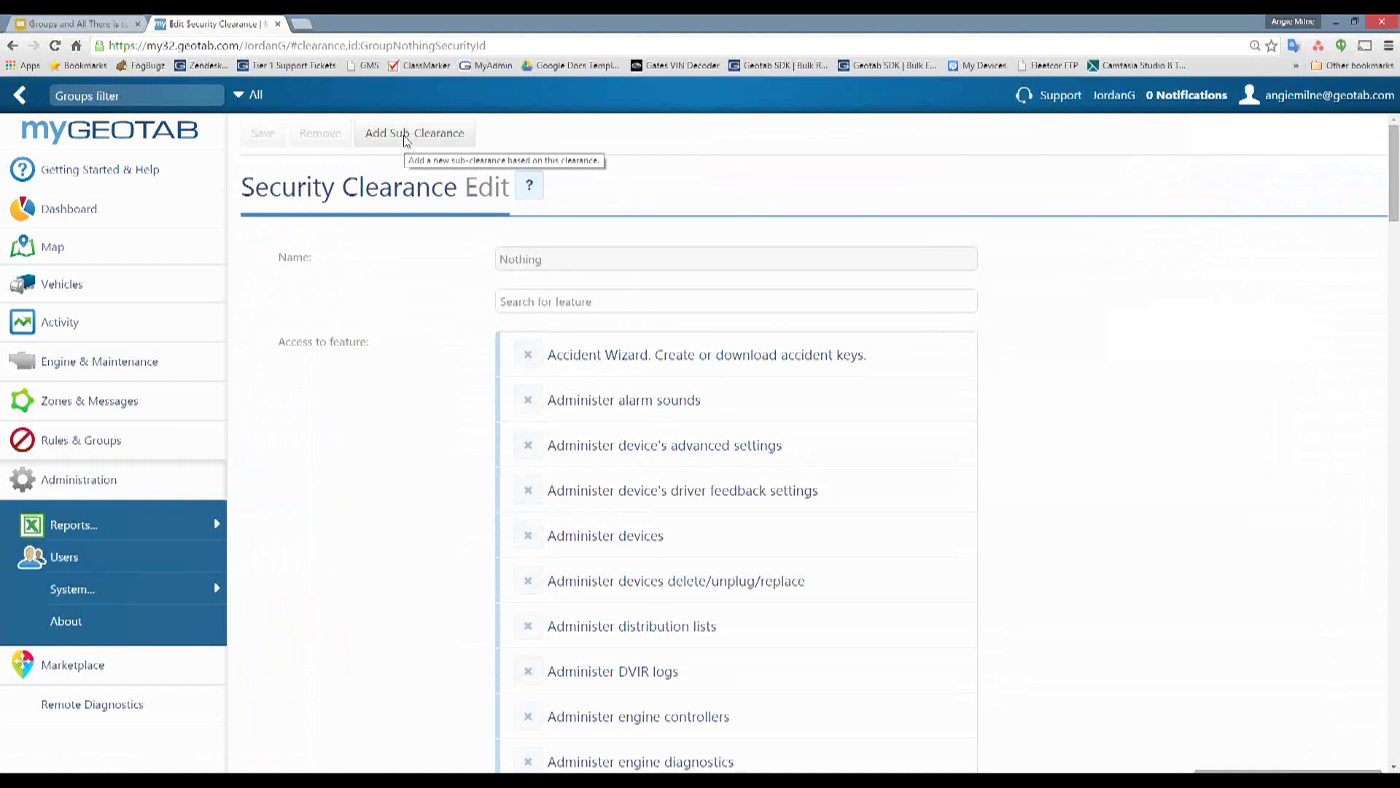
click(552, 319)
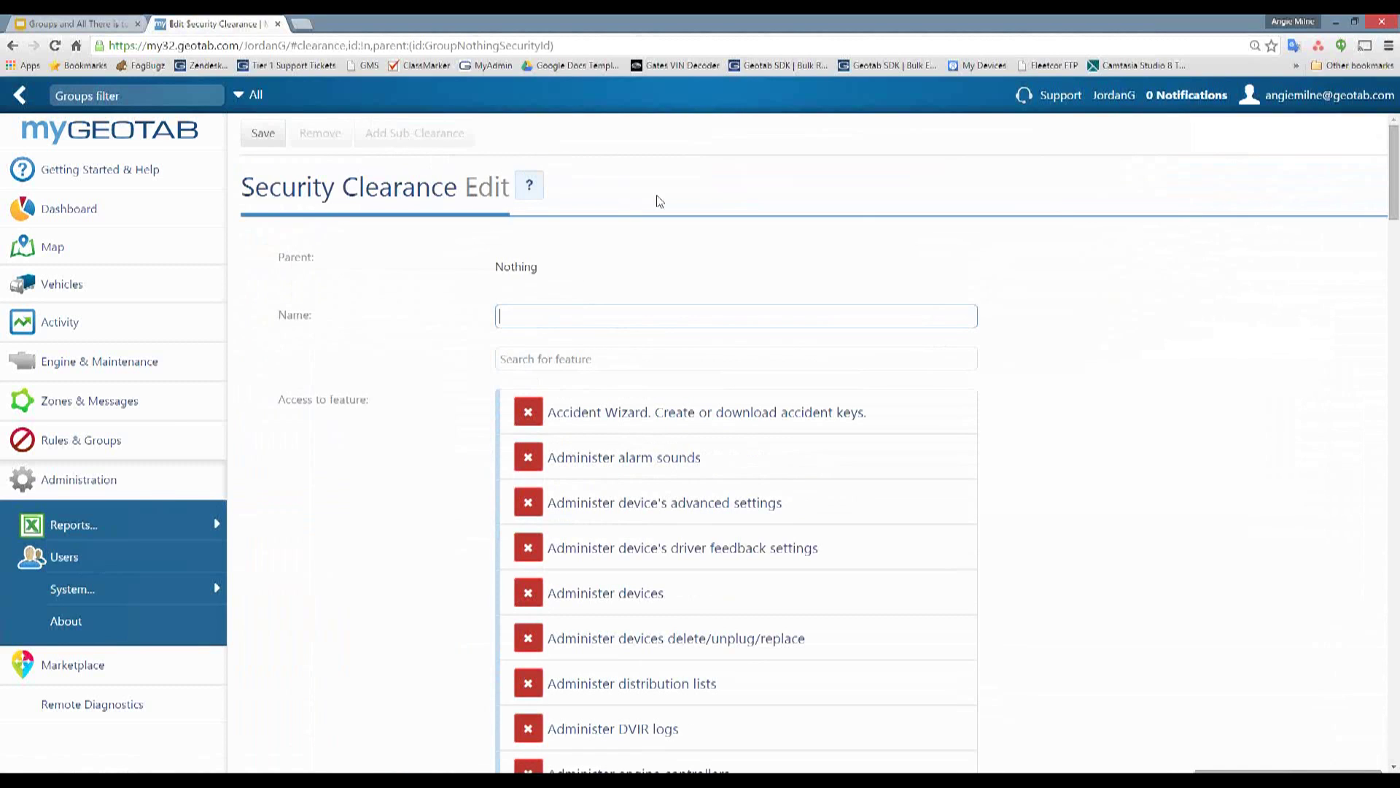
text(View Map Only)
click(1078, 314)
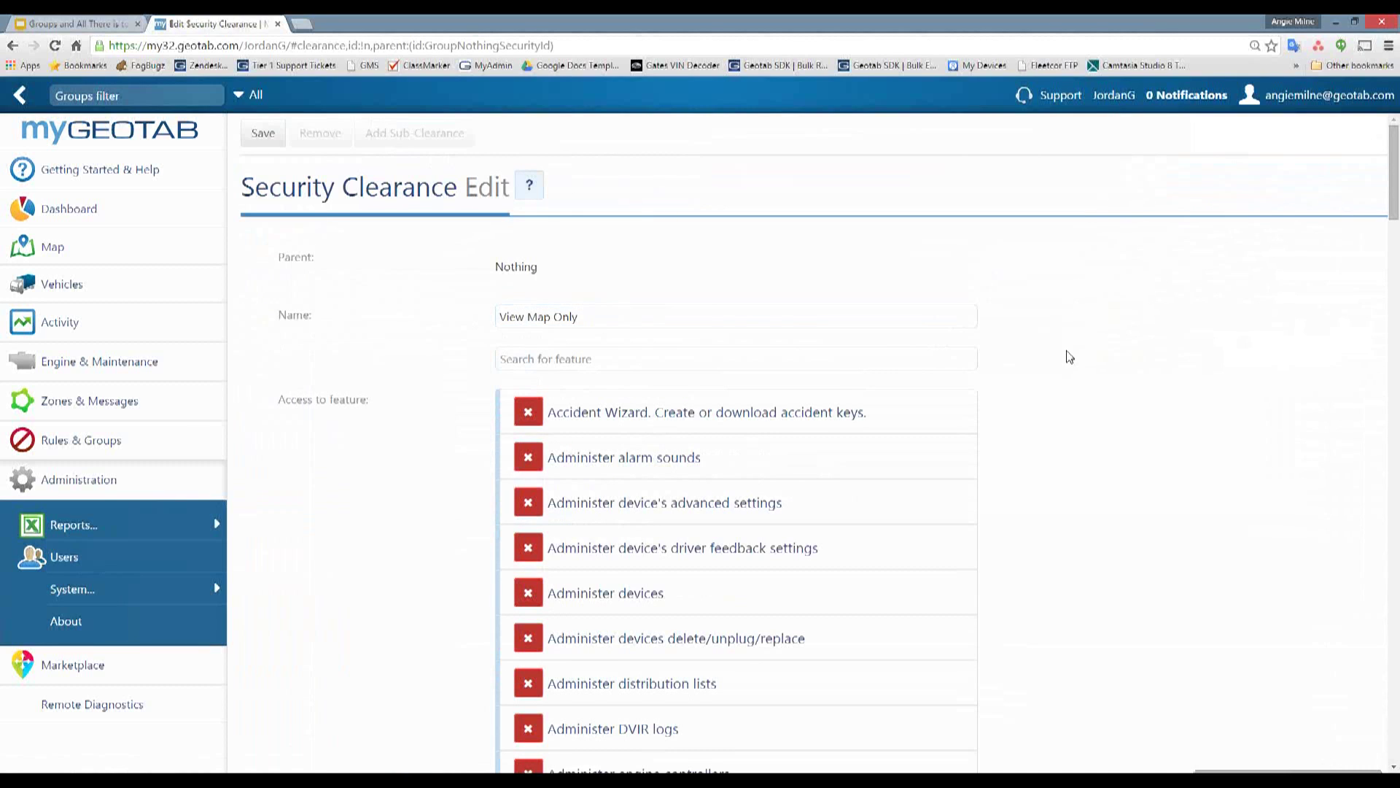
- Search features for 'map', allow Display map and track live, and save the sub-clearance
scroll(1070, 357, down, 8)
scroll(1079, 366, up, 8)
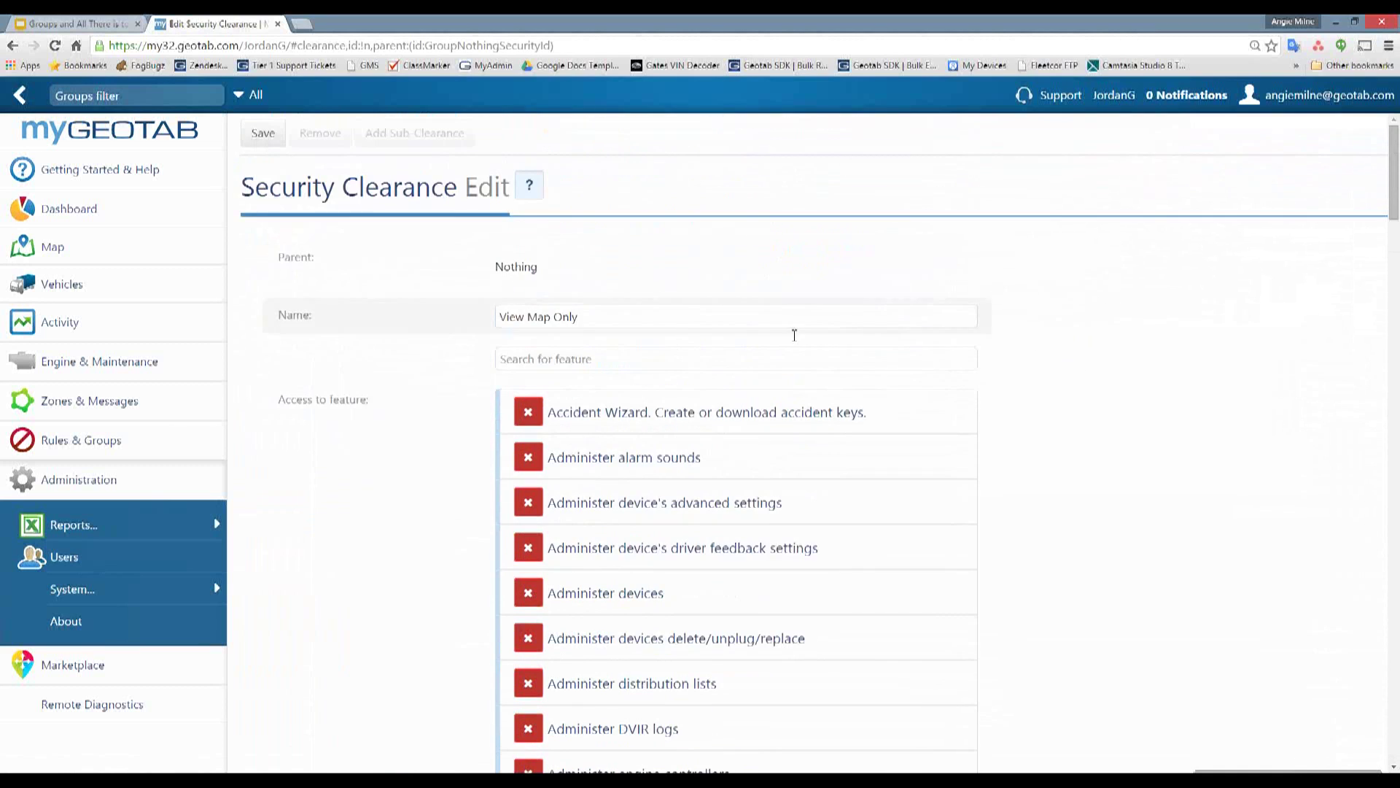
click(572, 357)
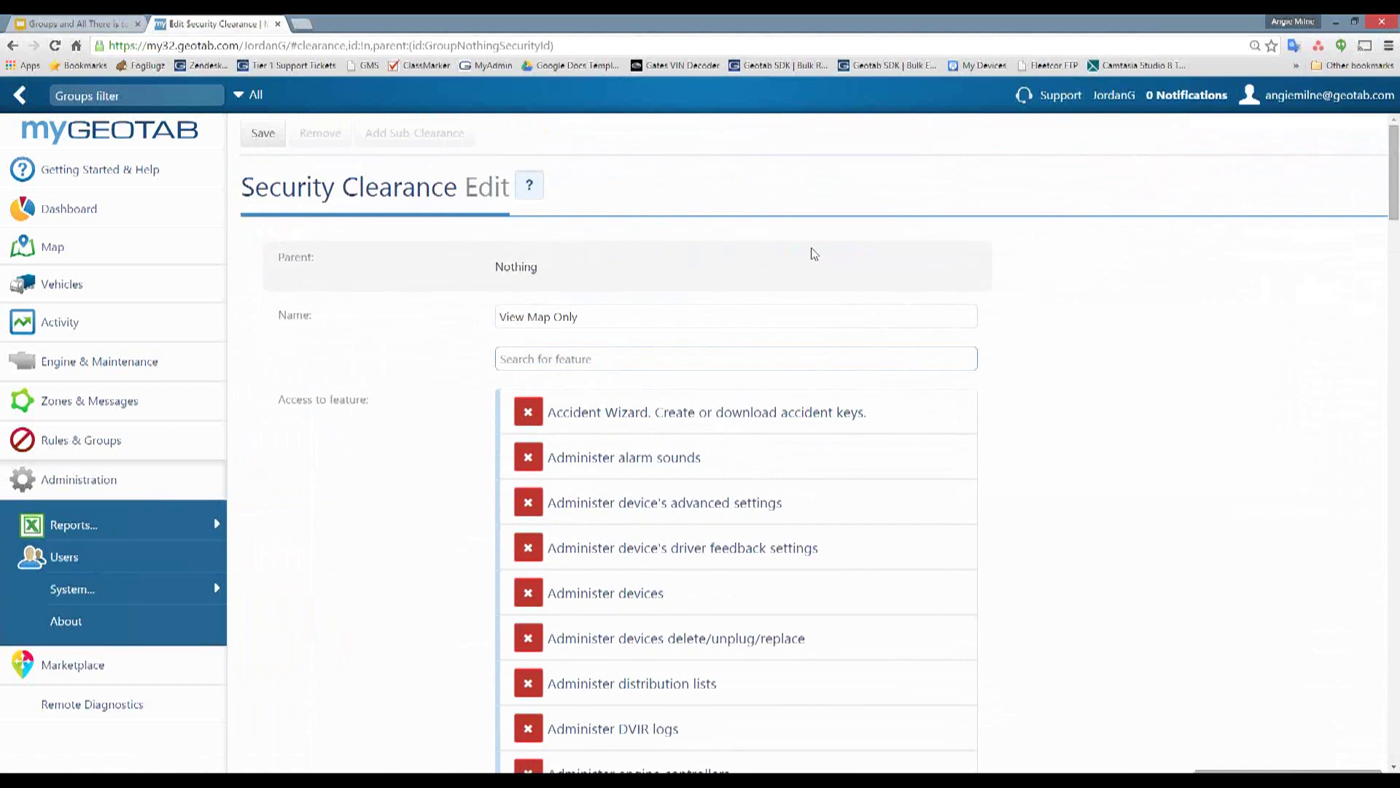
text(map)
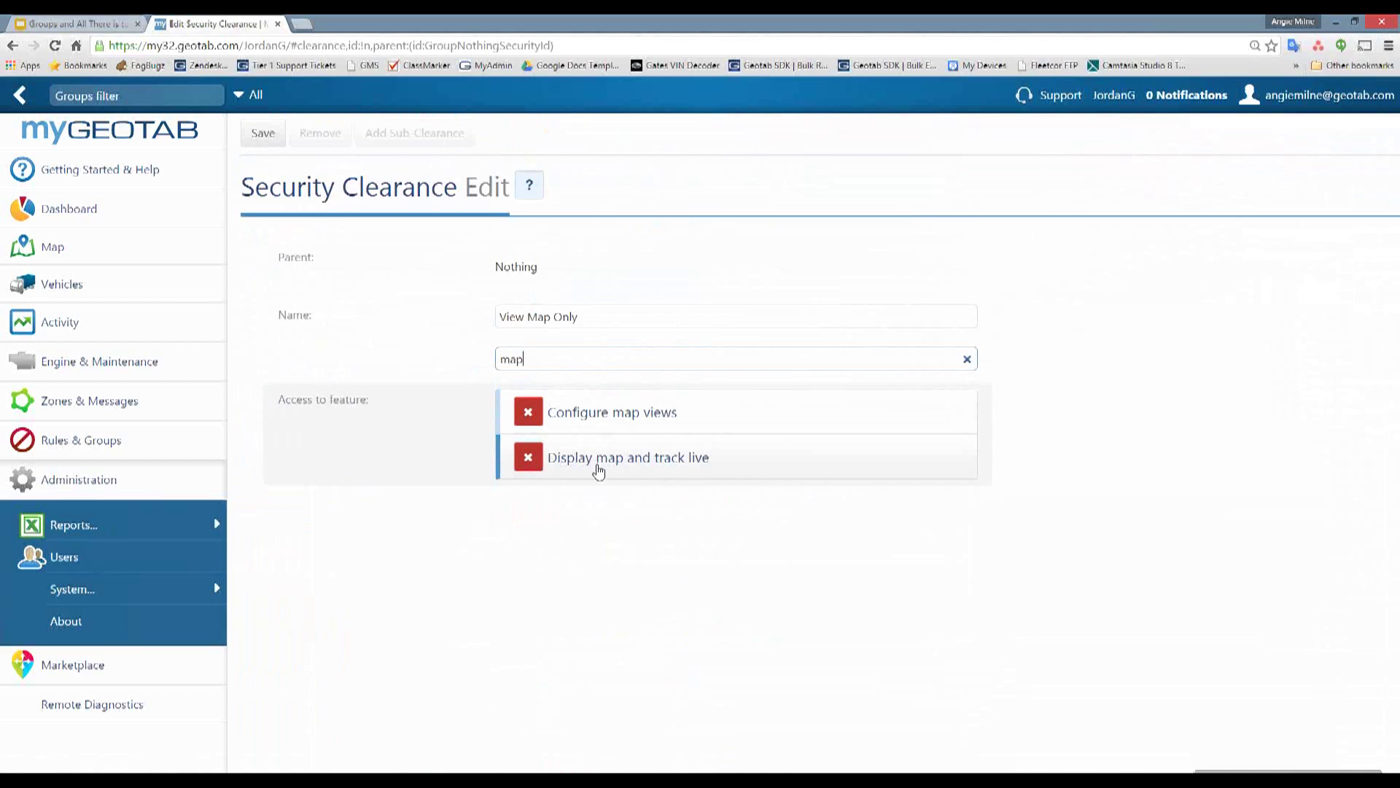
click(528, 460)
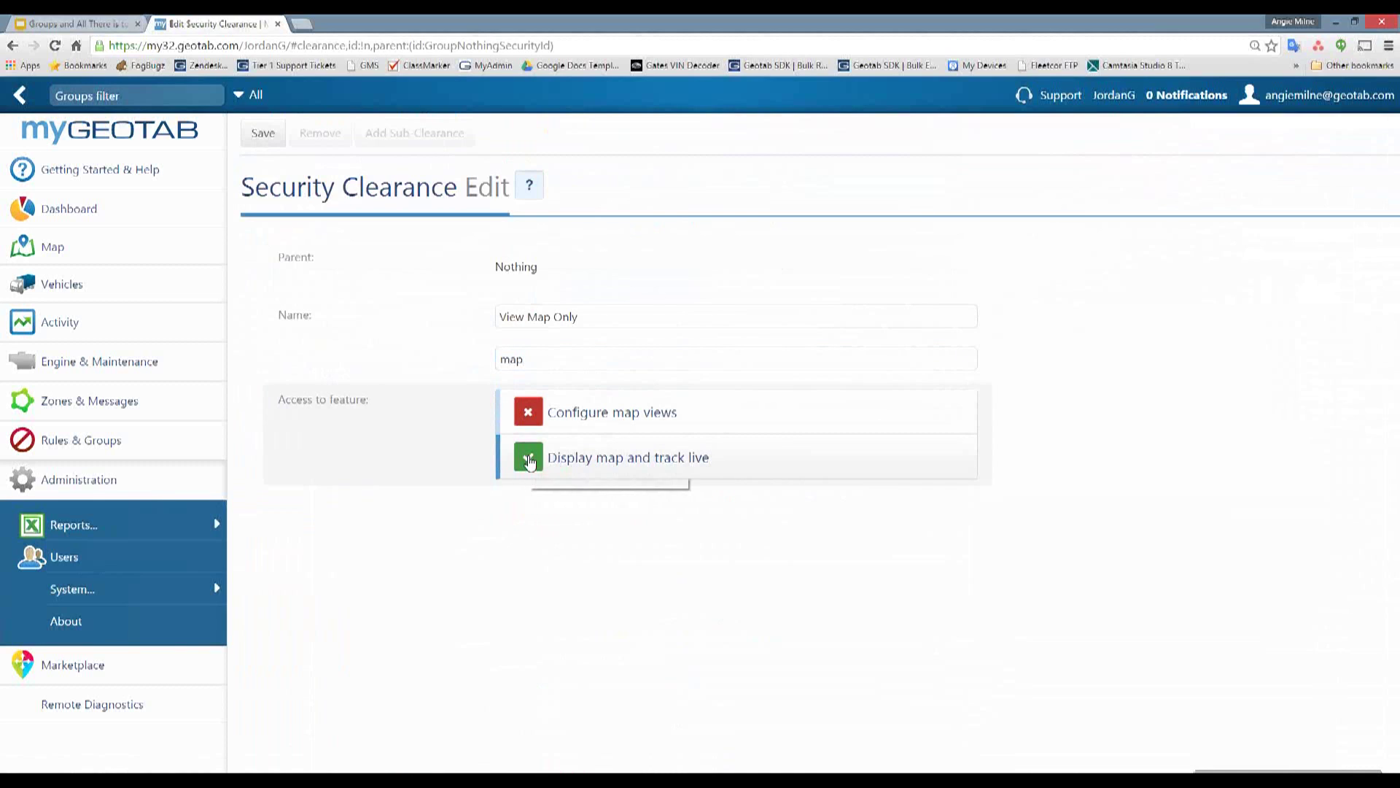
drag(572, 360, 459, 361)
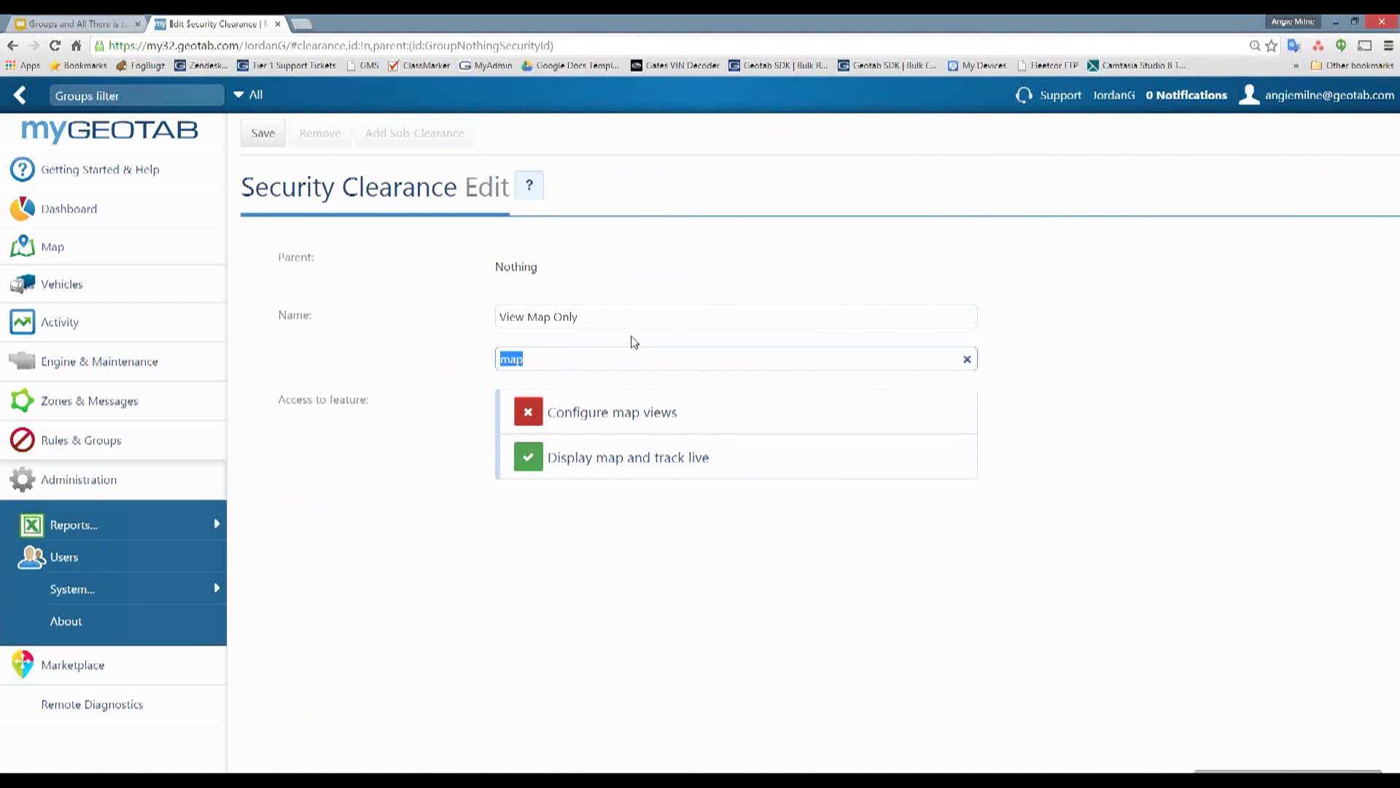
key(BackSpace)
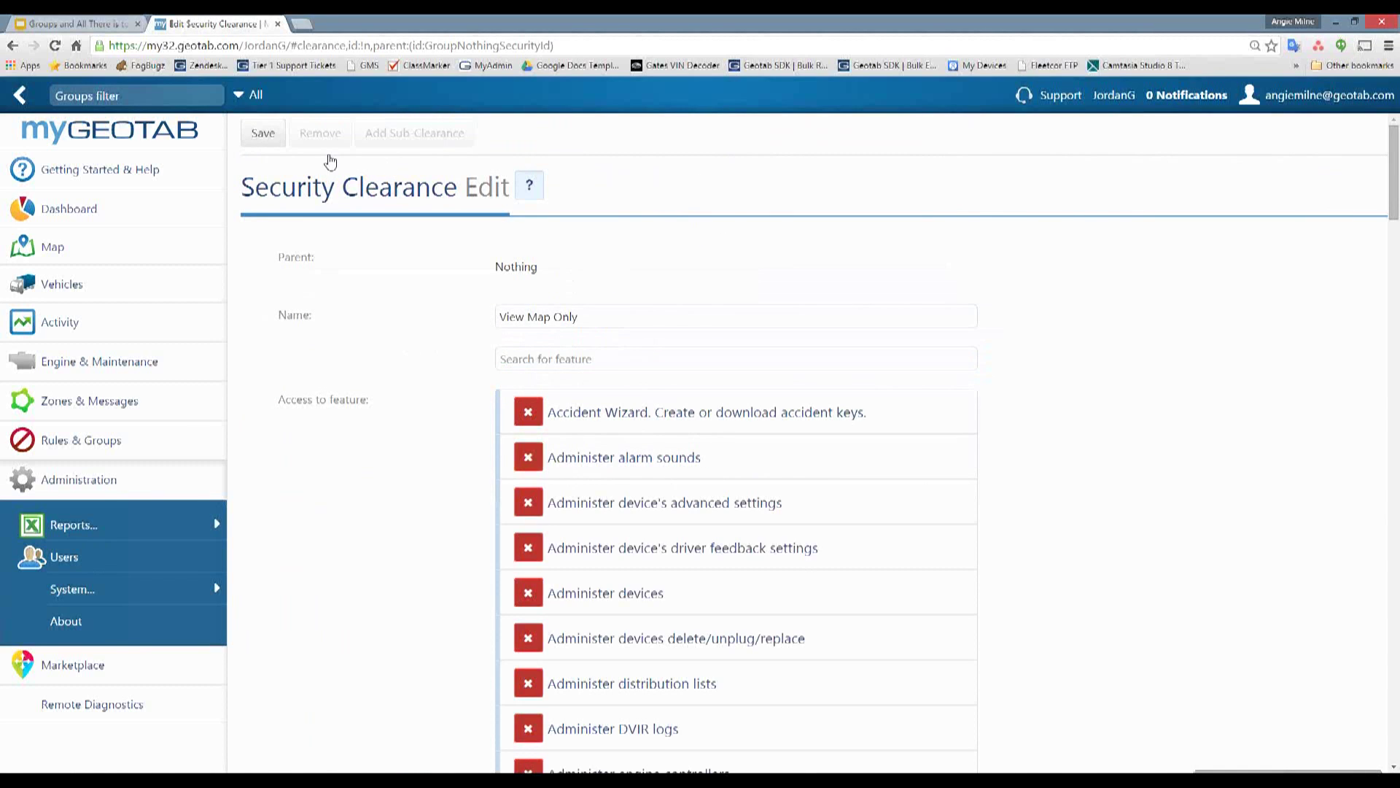
click(263, 133)
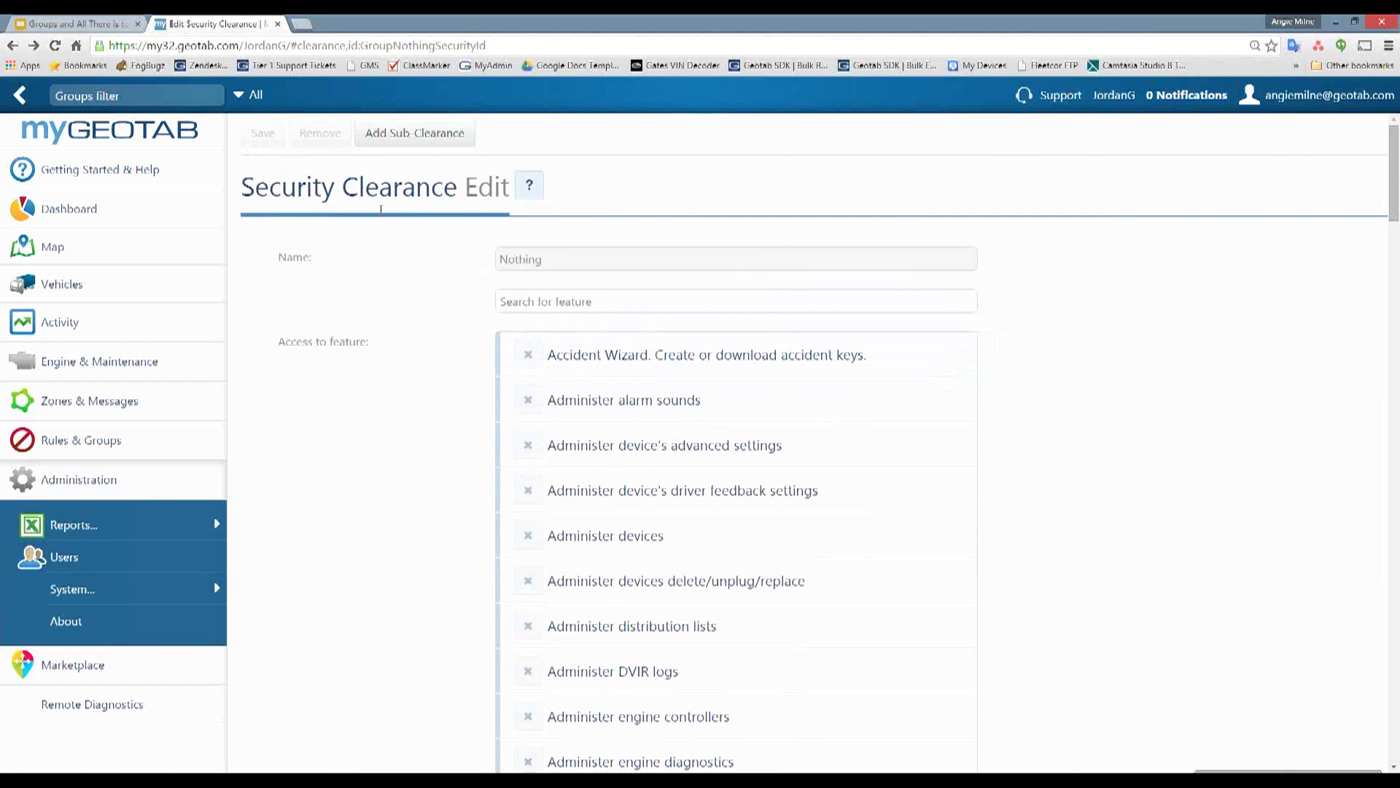
click(14, 46)
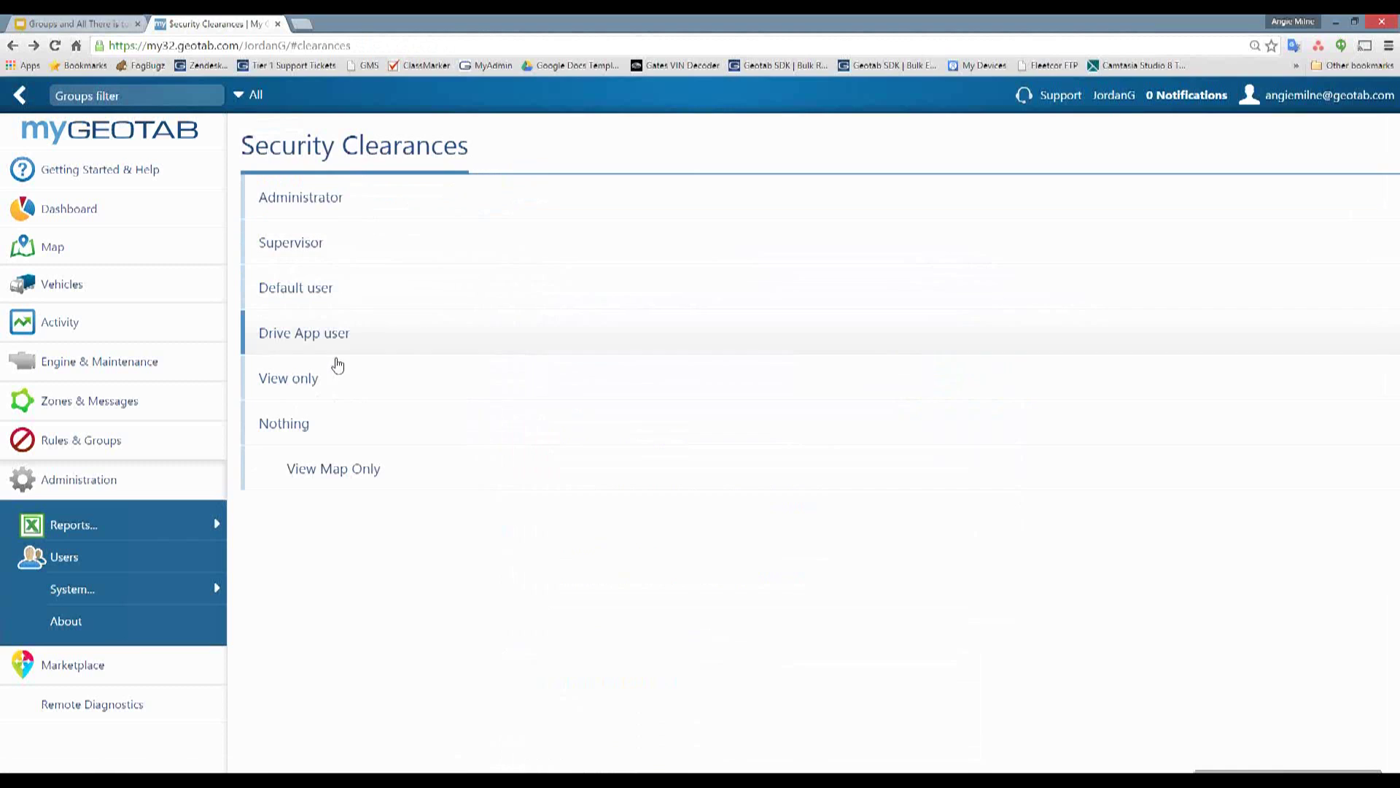
- Start a new user and fill in their e-mail address, first name and last name
click(112, 563)
click(516, 317)
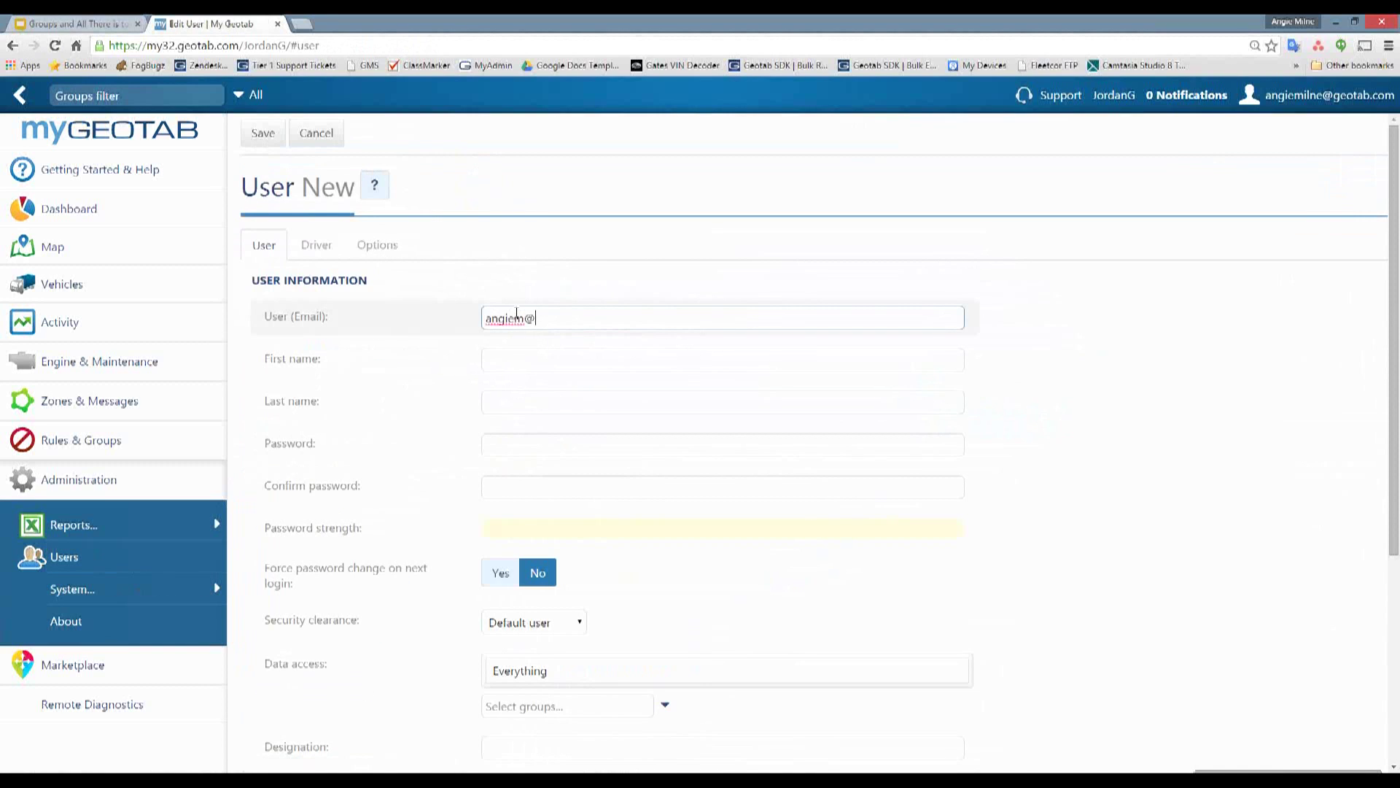
key(Tab)
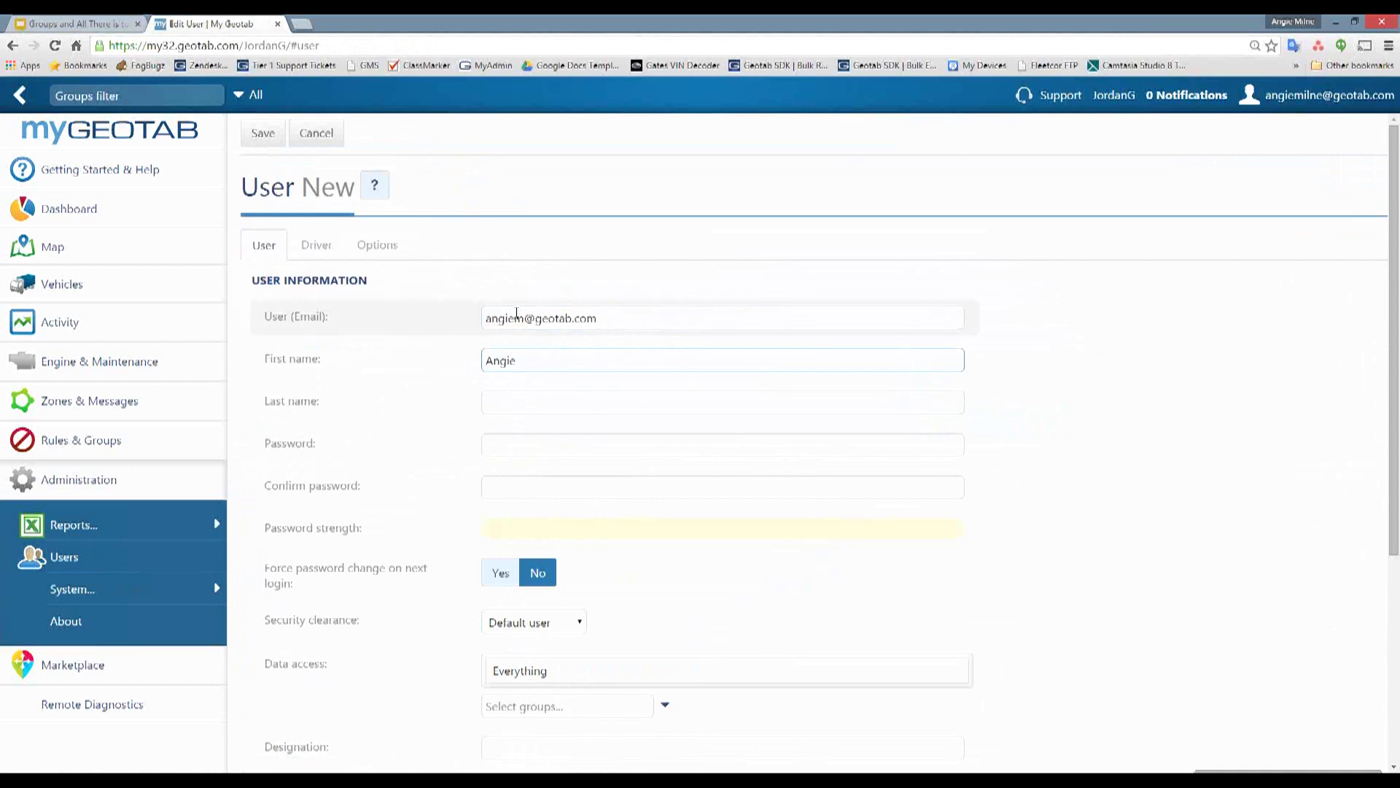
key(Tab)
- Enter and confirm a strong password, assign the View Map Only clearance, and save the user
key(Tab)
text(••••)
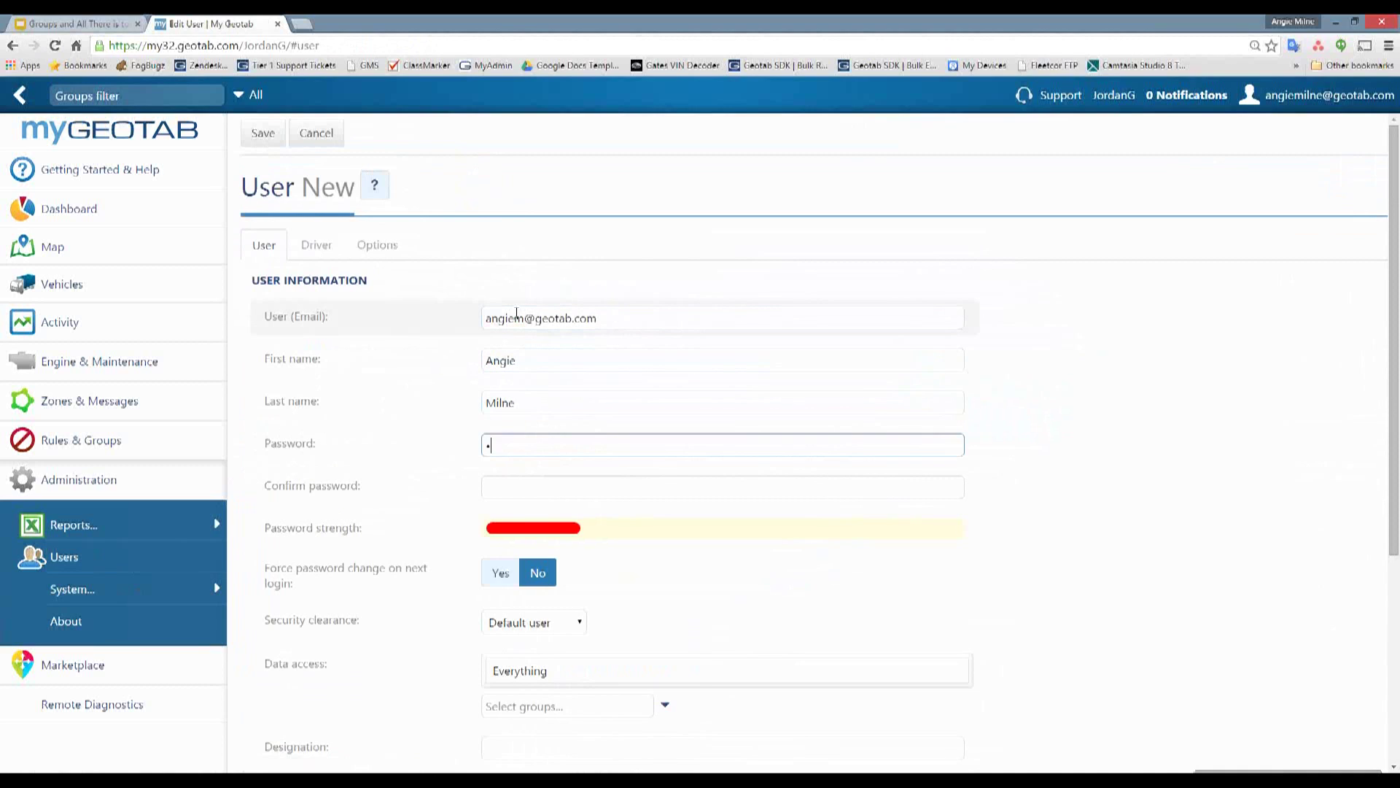
key(BackSpace)
key(BackSpace)
key(BackSpace)
key(BackSpace)
text(••••••••)
key(Tab)
text(••••••••)
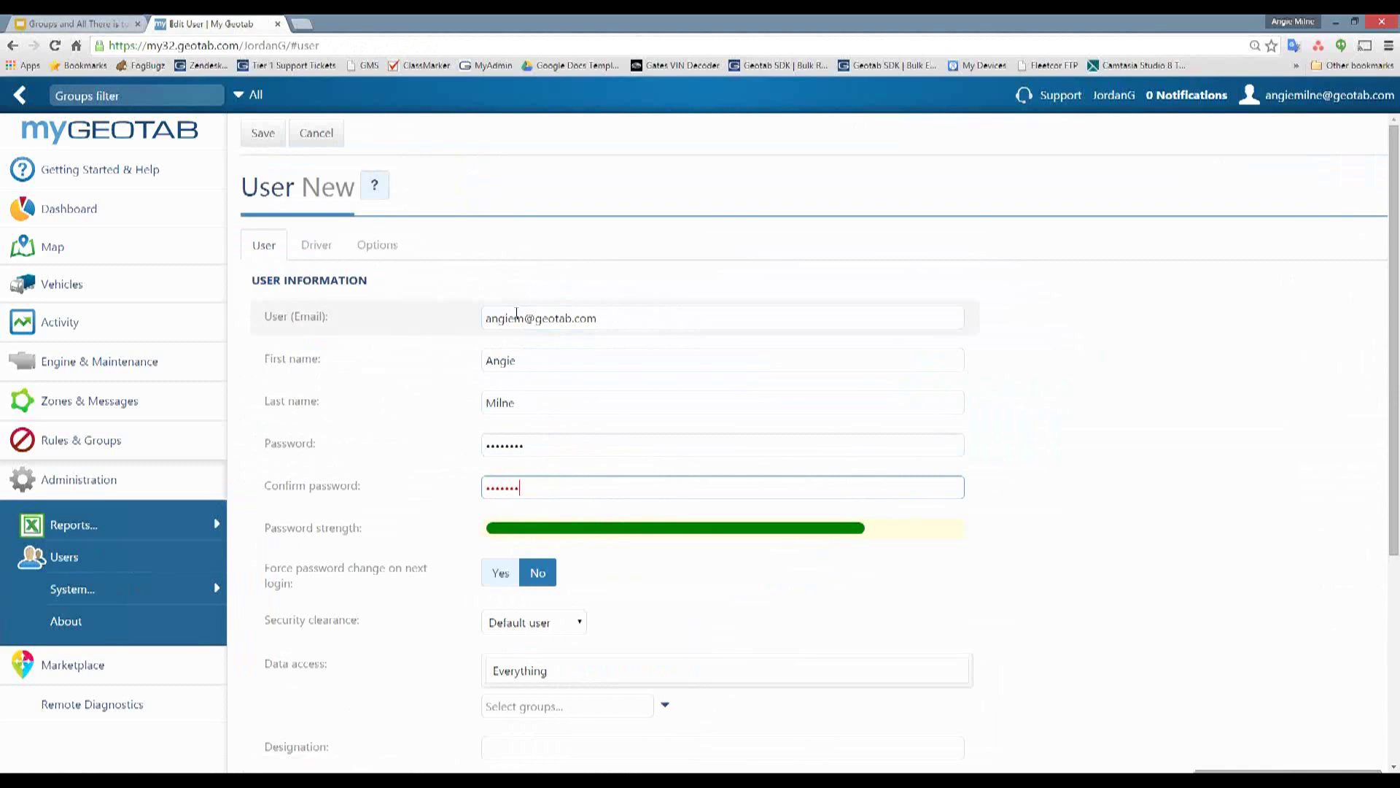
click(579, 625)
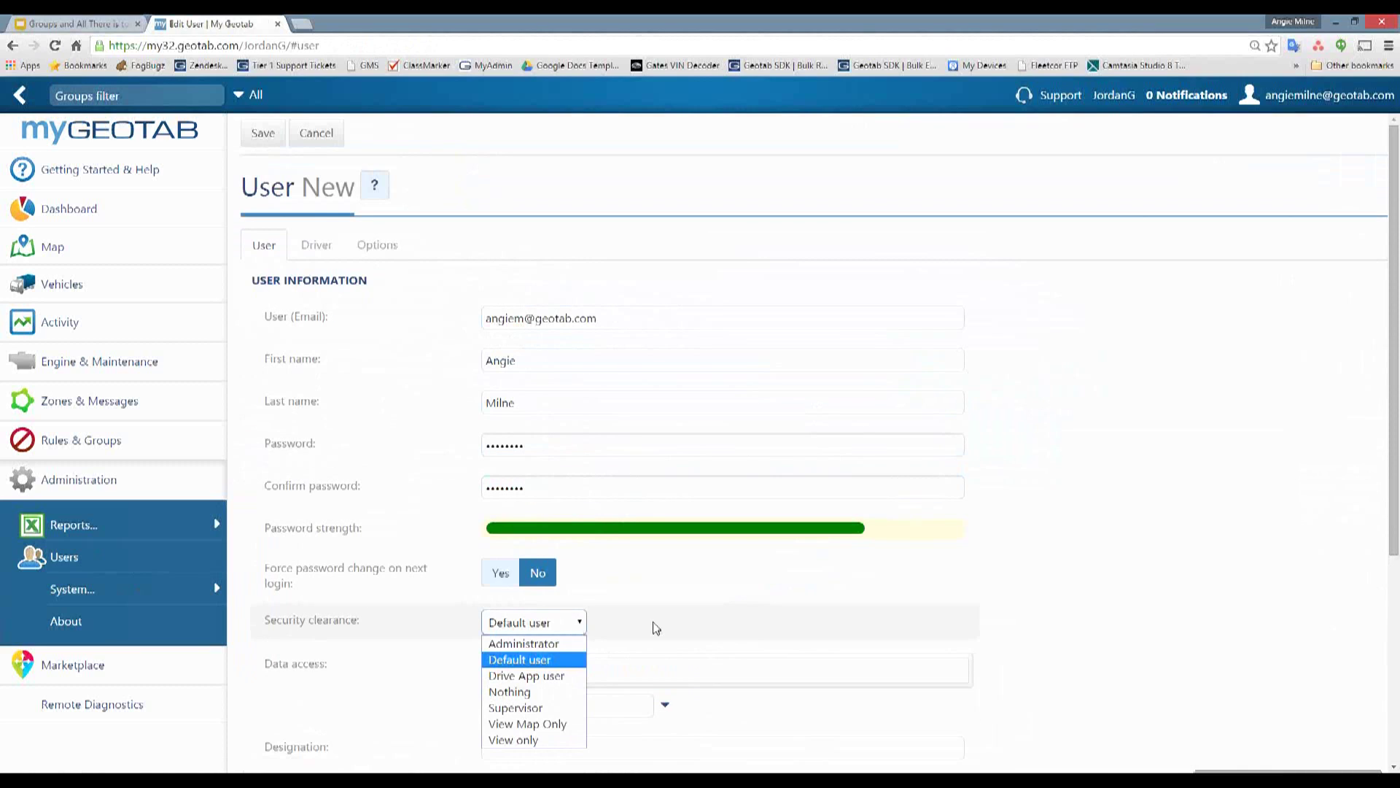
click(542, 725)
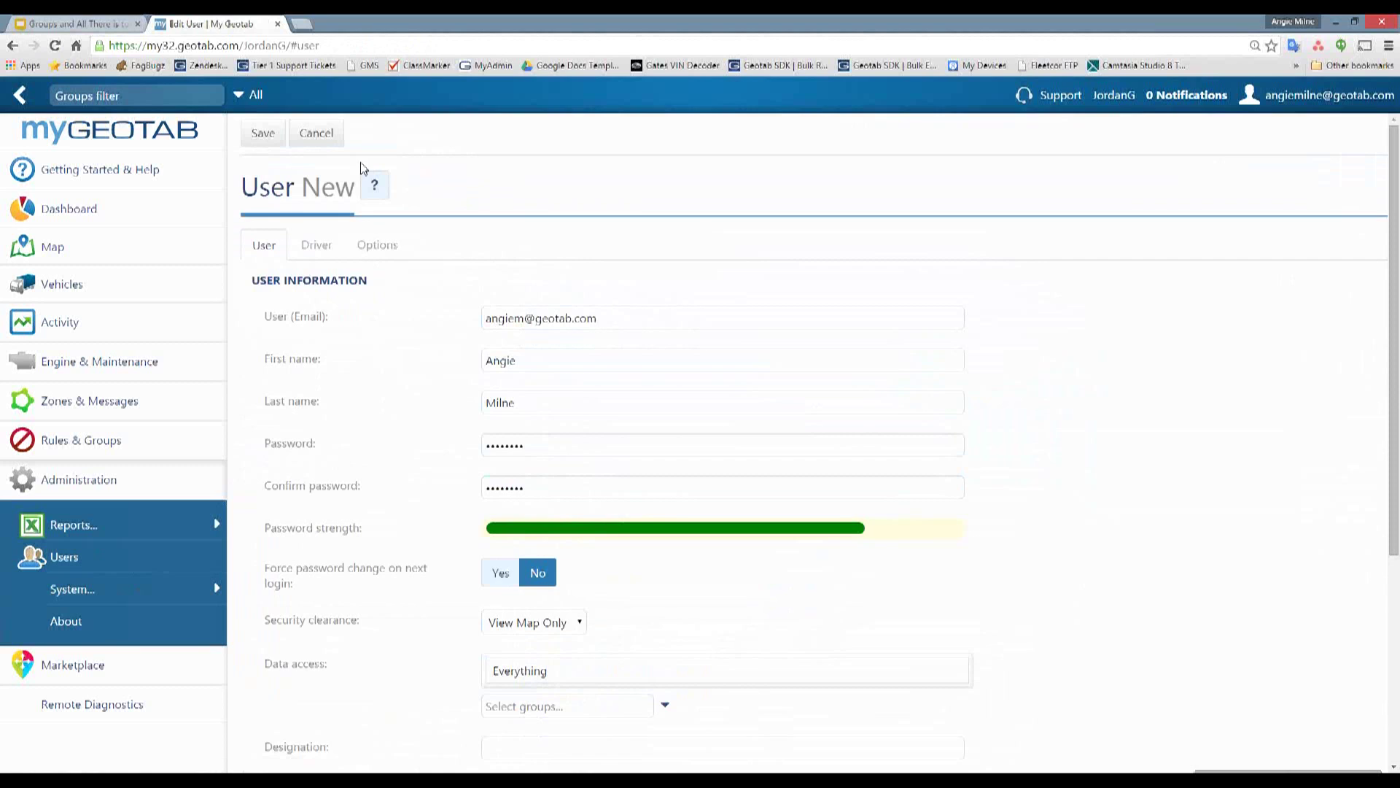
click(264, 135)
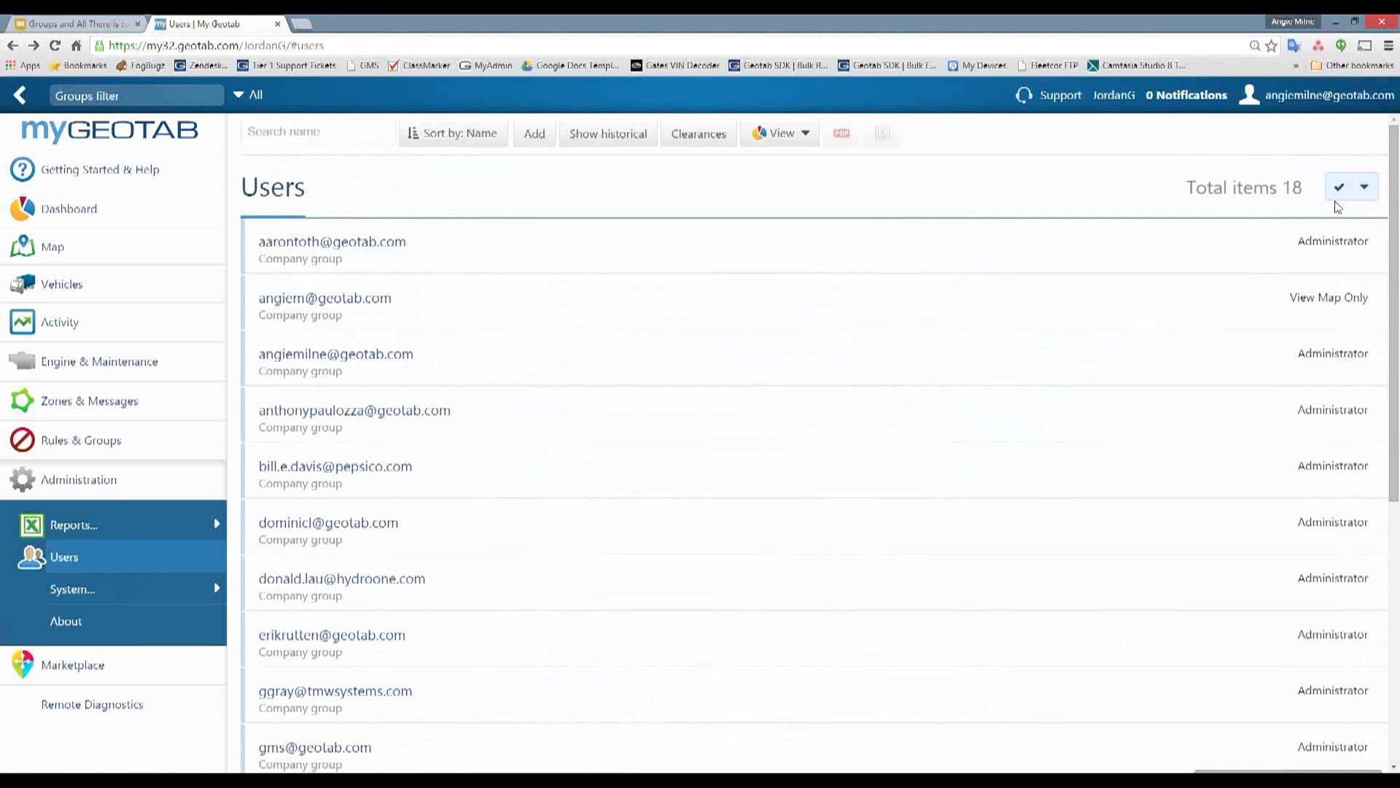
- Sign out and go to the Jorda database's login page
click(1313, 95)
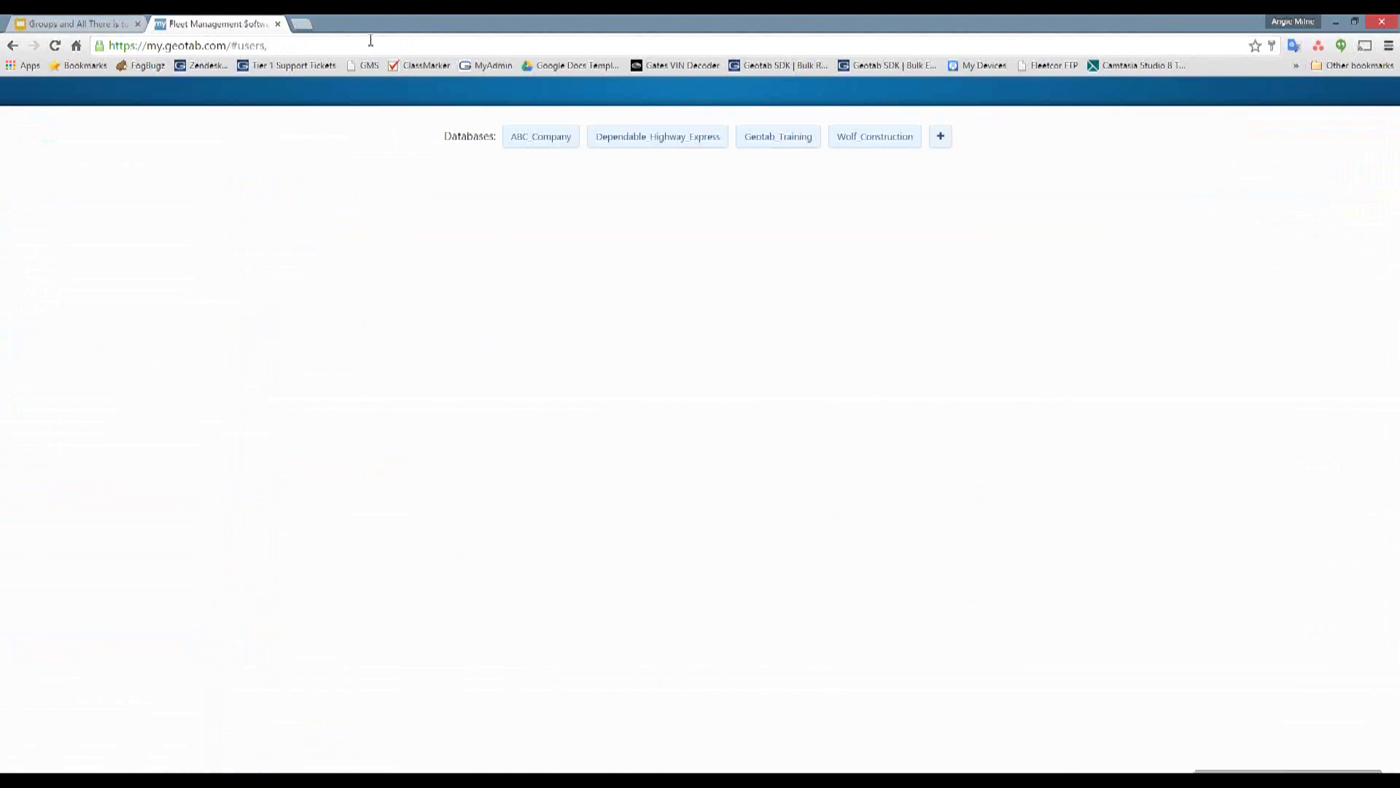
drag(273, 44, 230, 45)
text(Jordan)
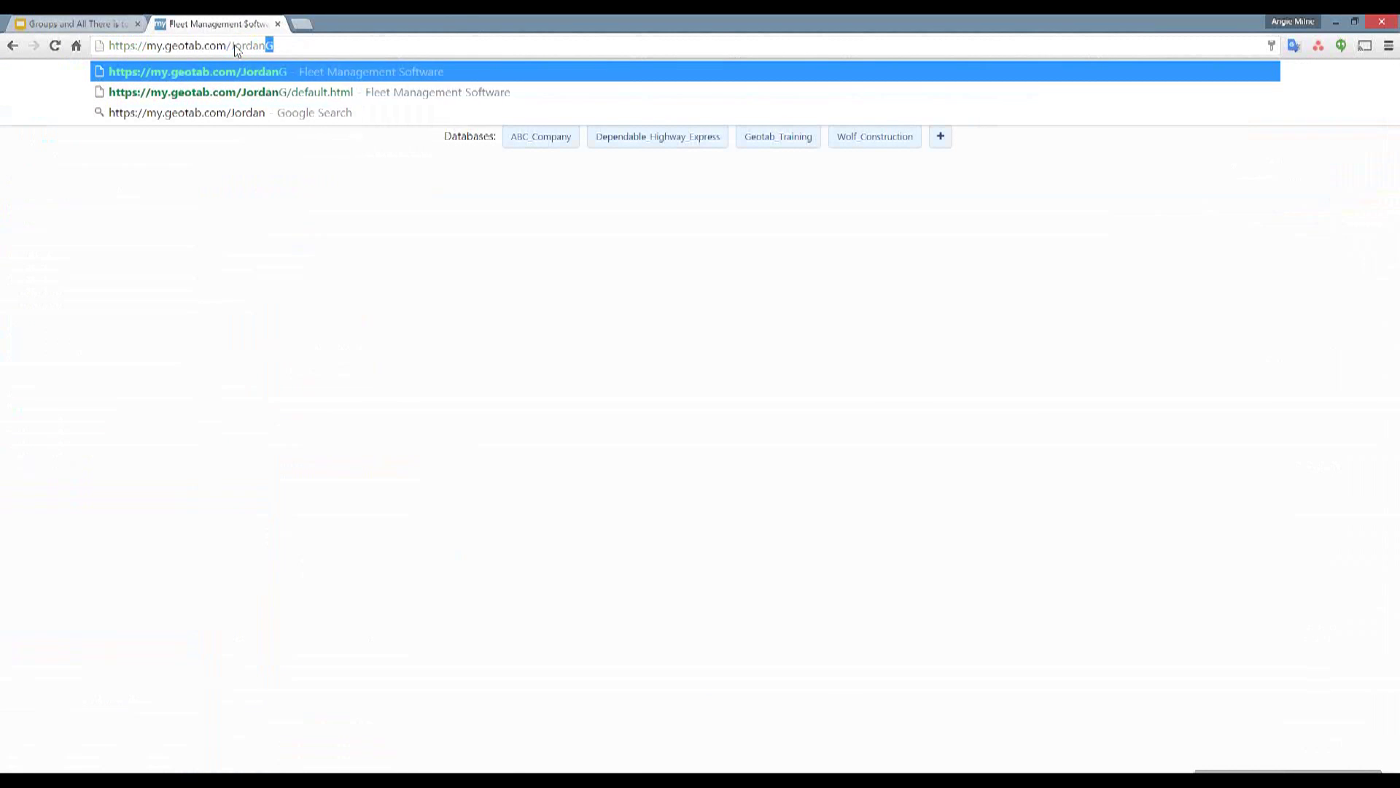
key(Return)
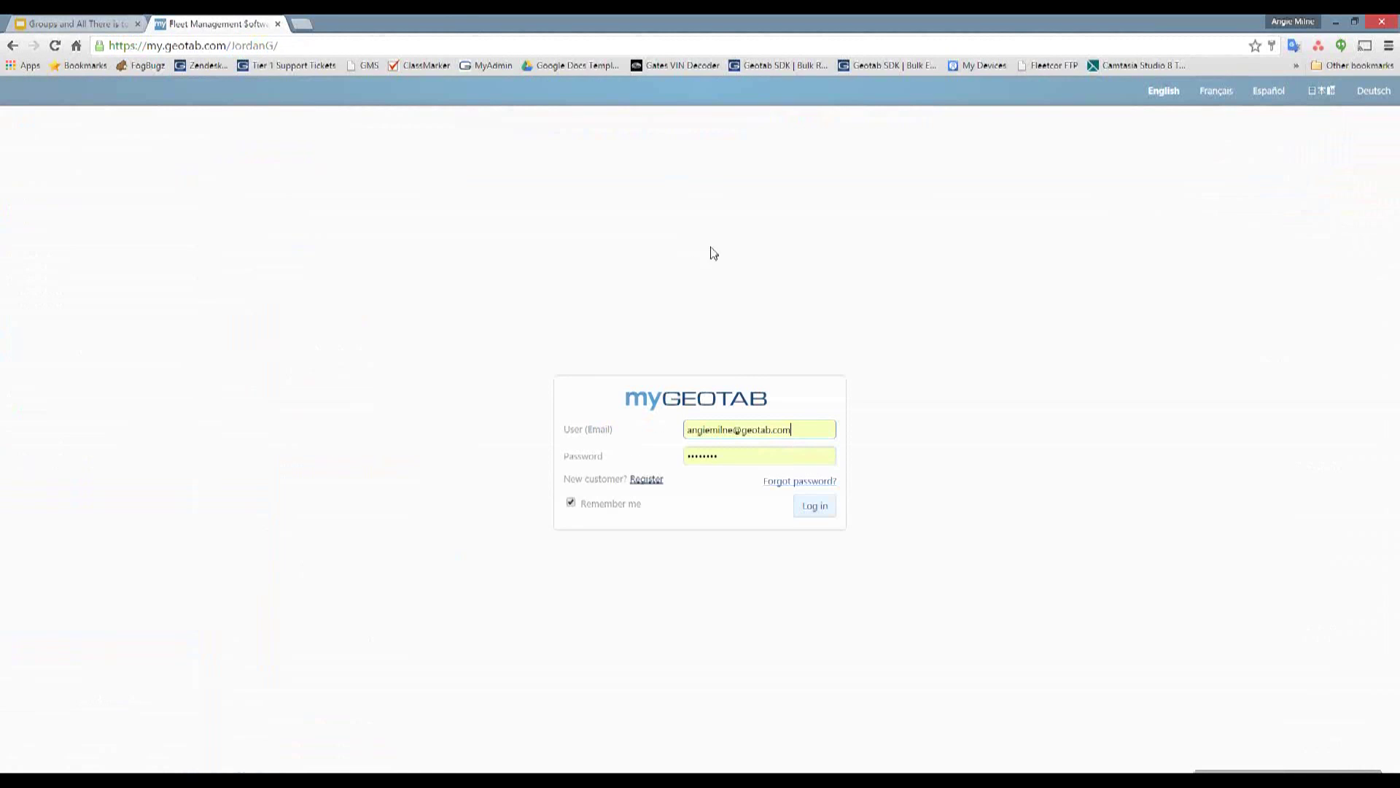
- Log in with the new user's corrected e-mail and accept the end user agreement
click(735, 429)
key(BackSpace)
key(BackSpace)
key(BackSpace)
key(BackSpace)
key(Return)
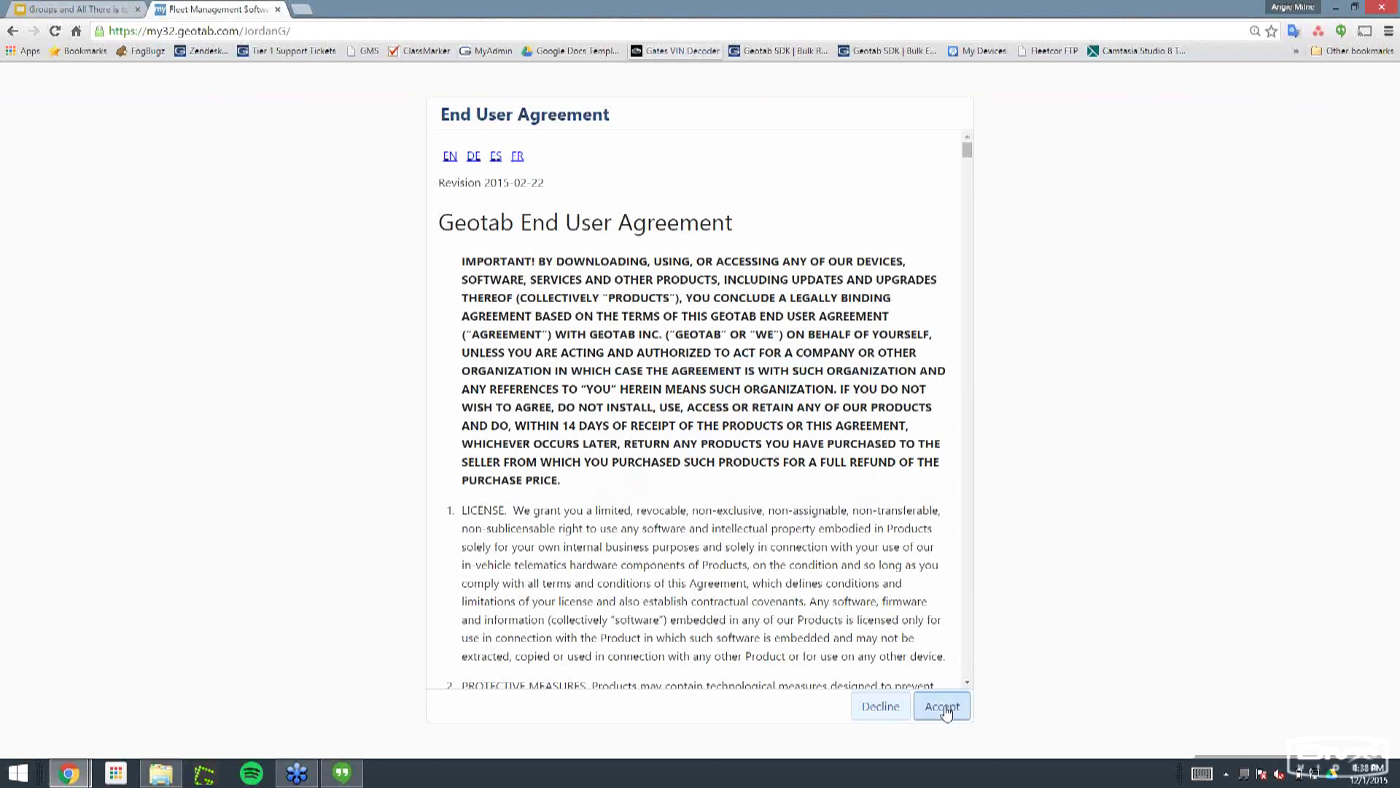
click(944, 707)
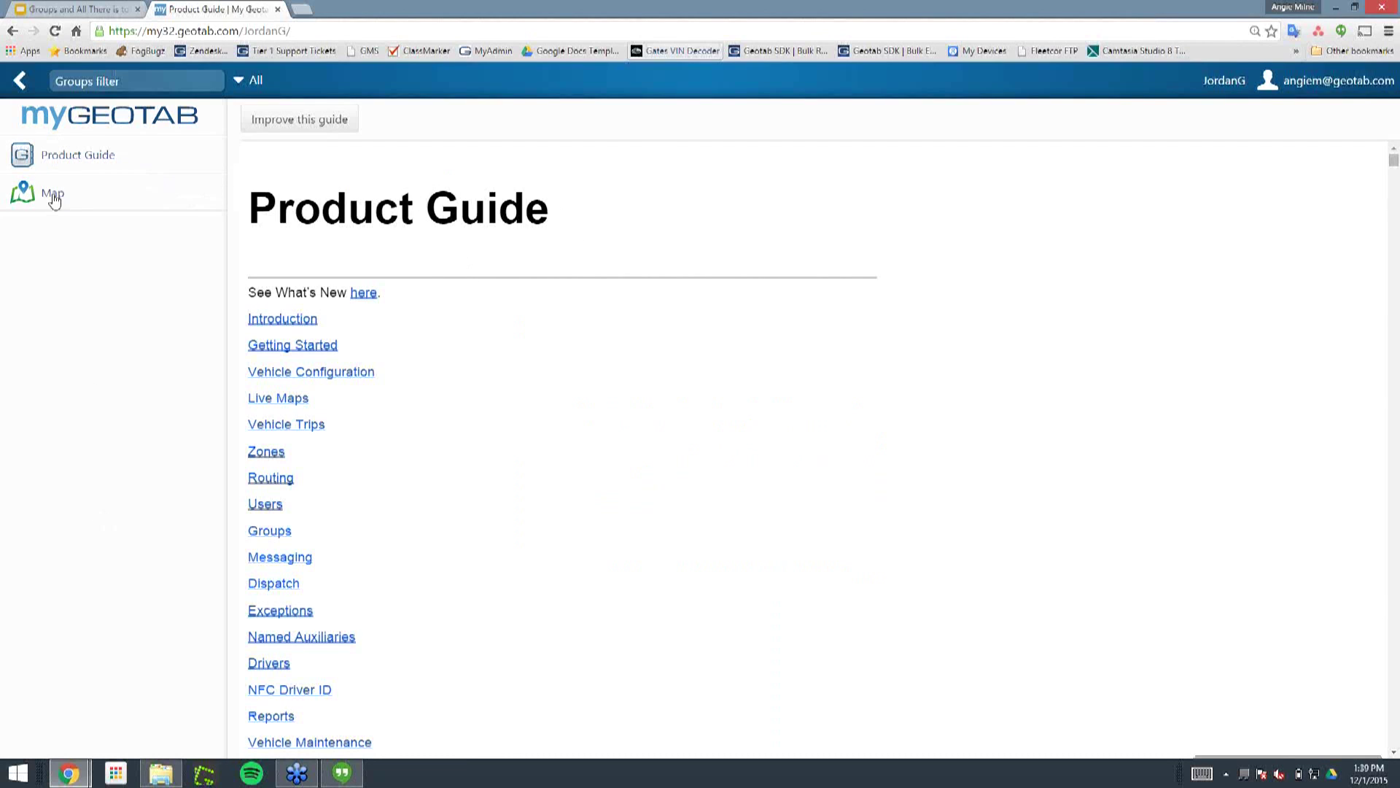
- Open the Map and choose Select all in the vehicle list
click(64, 199)
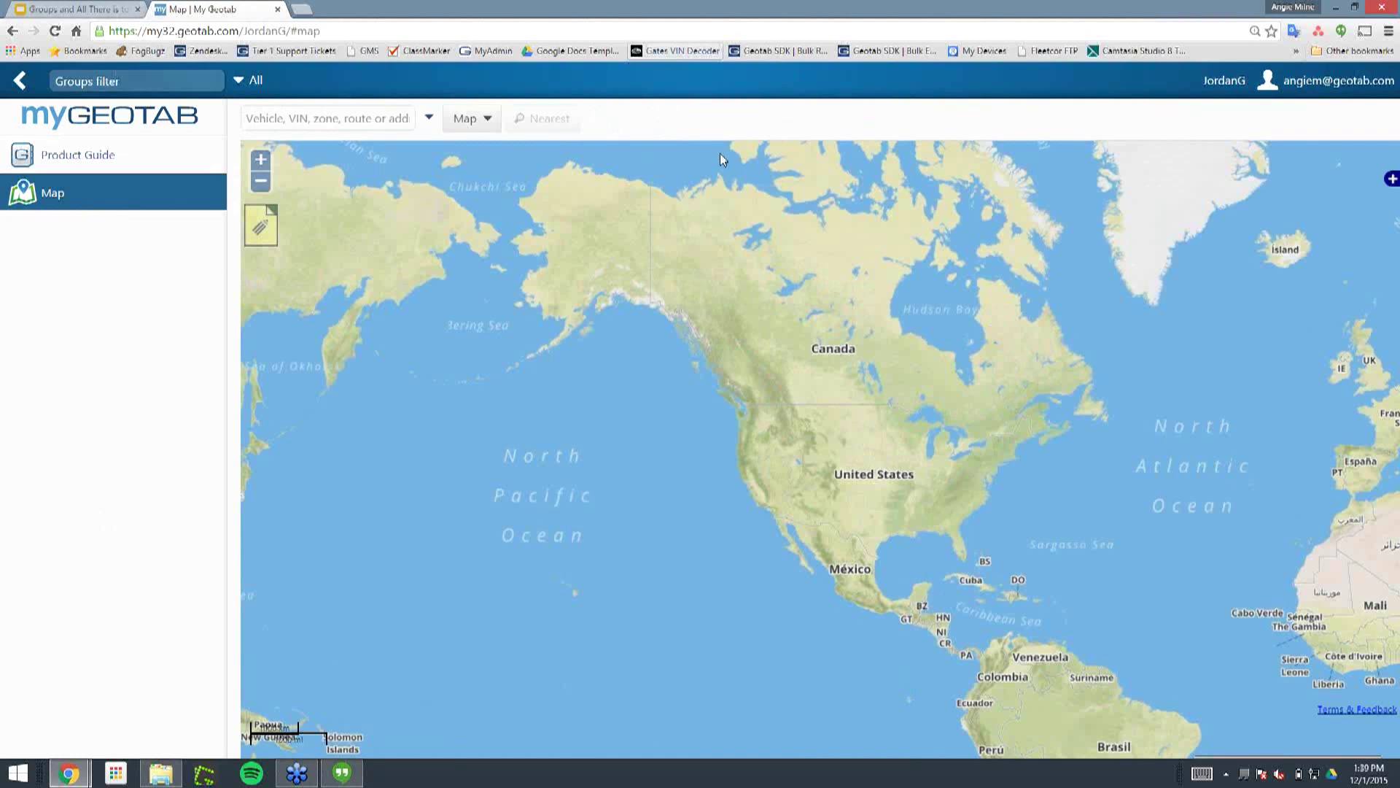
click(428, 119)
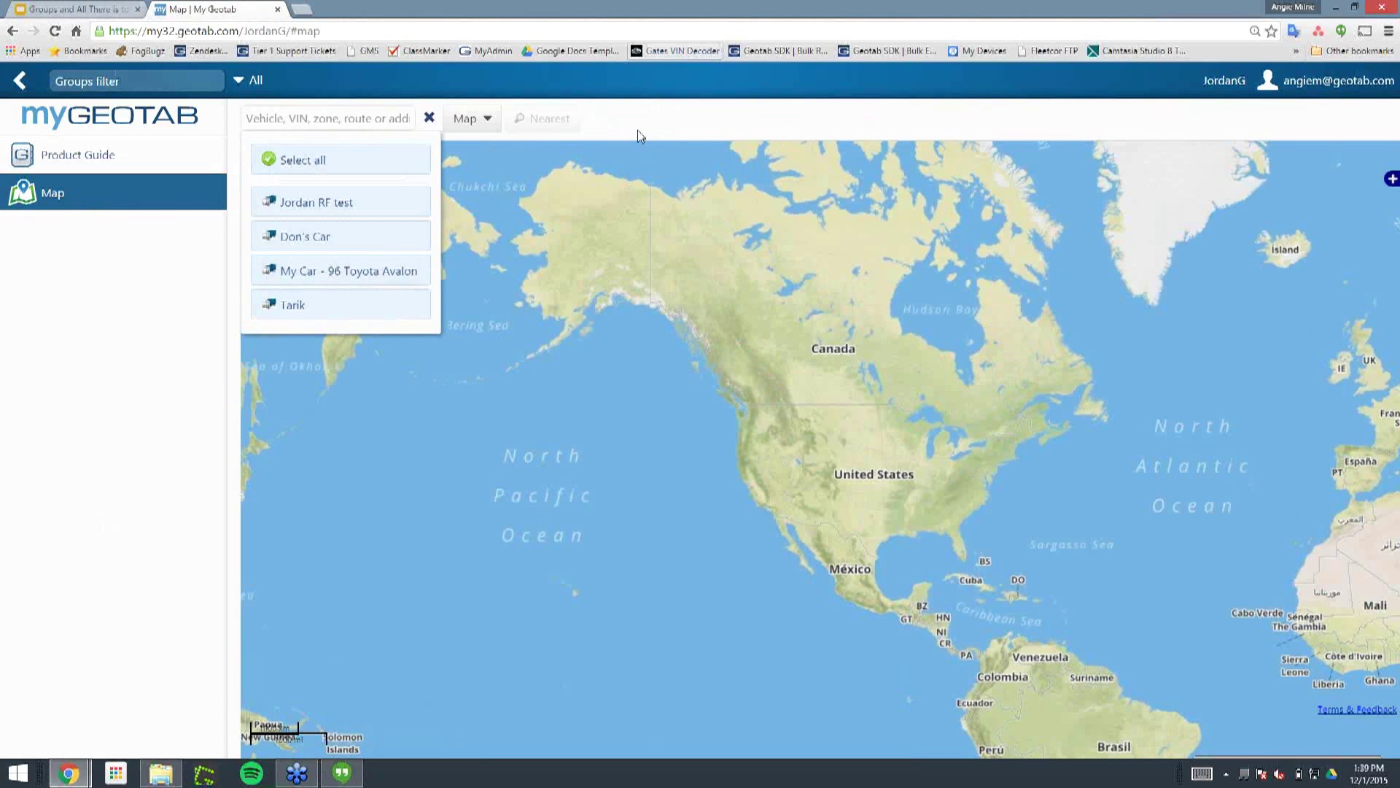
click(343, 161)
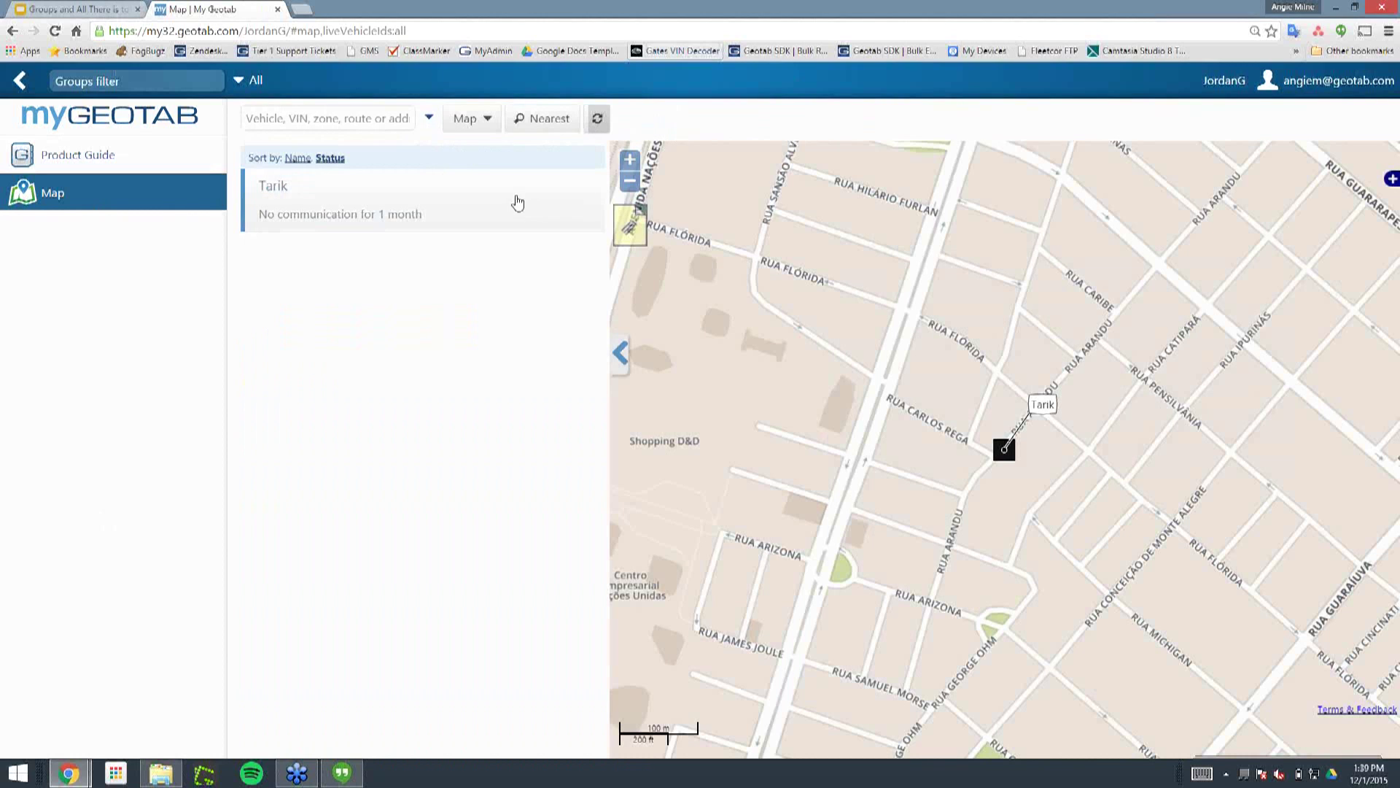
mouse_move(1005, 452)
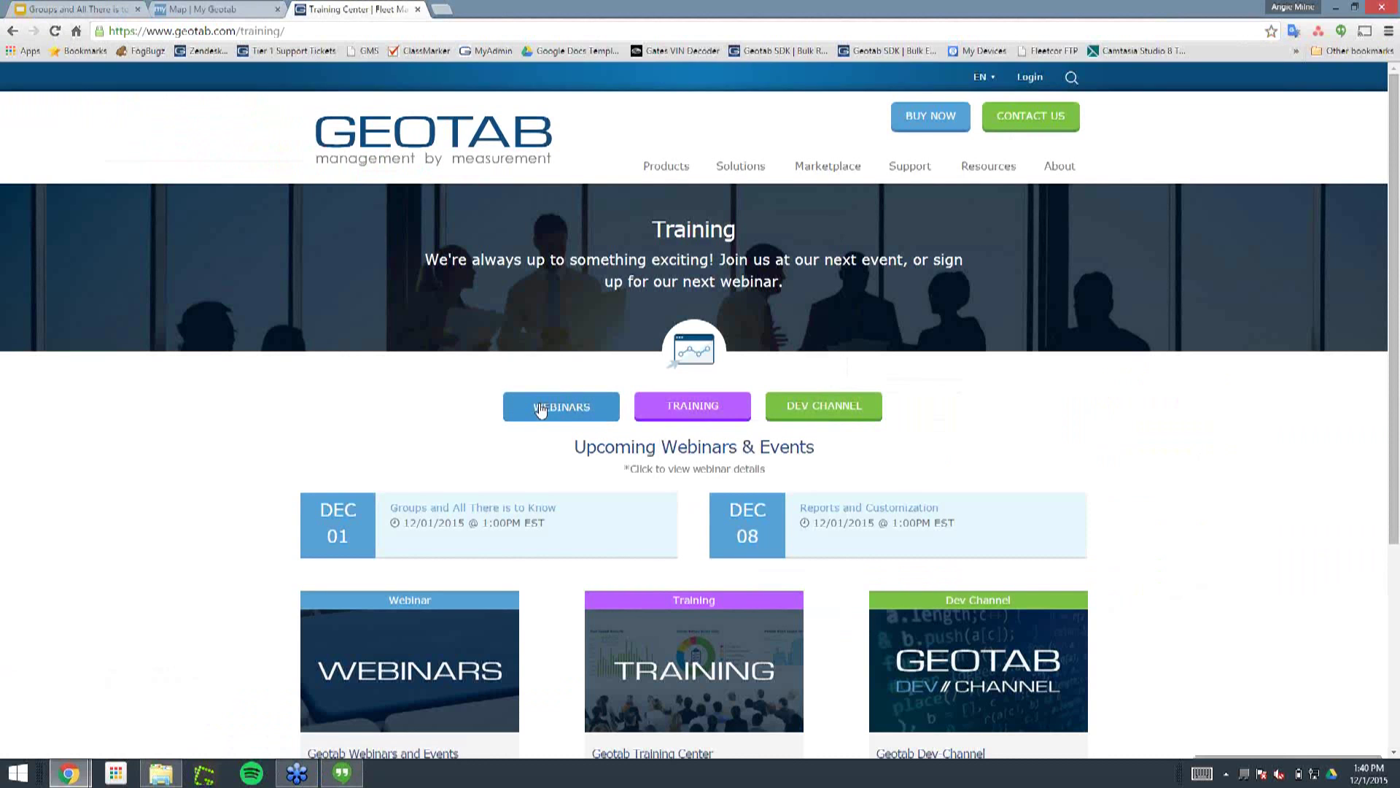
- Open the WEBINARS page on the Geotab website
click(539, 407)
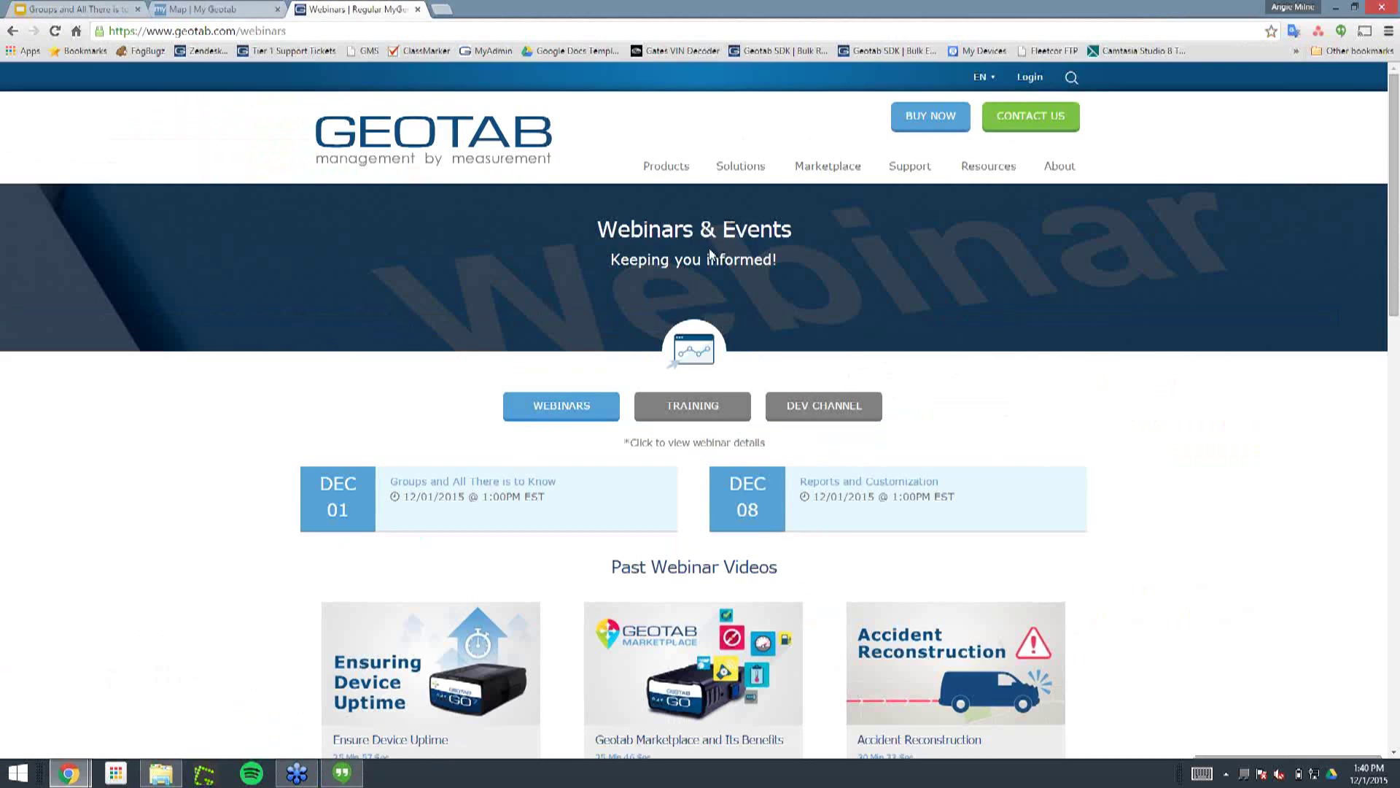
- Expand the Resources navigation links and browse the Past Webinar Videos list
click(985, 167)
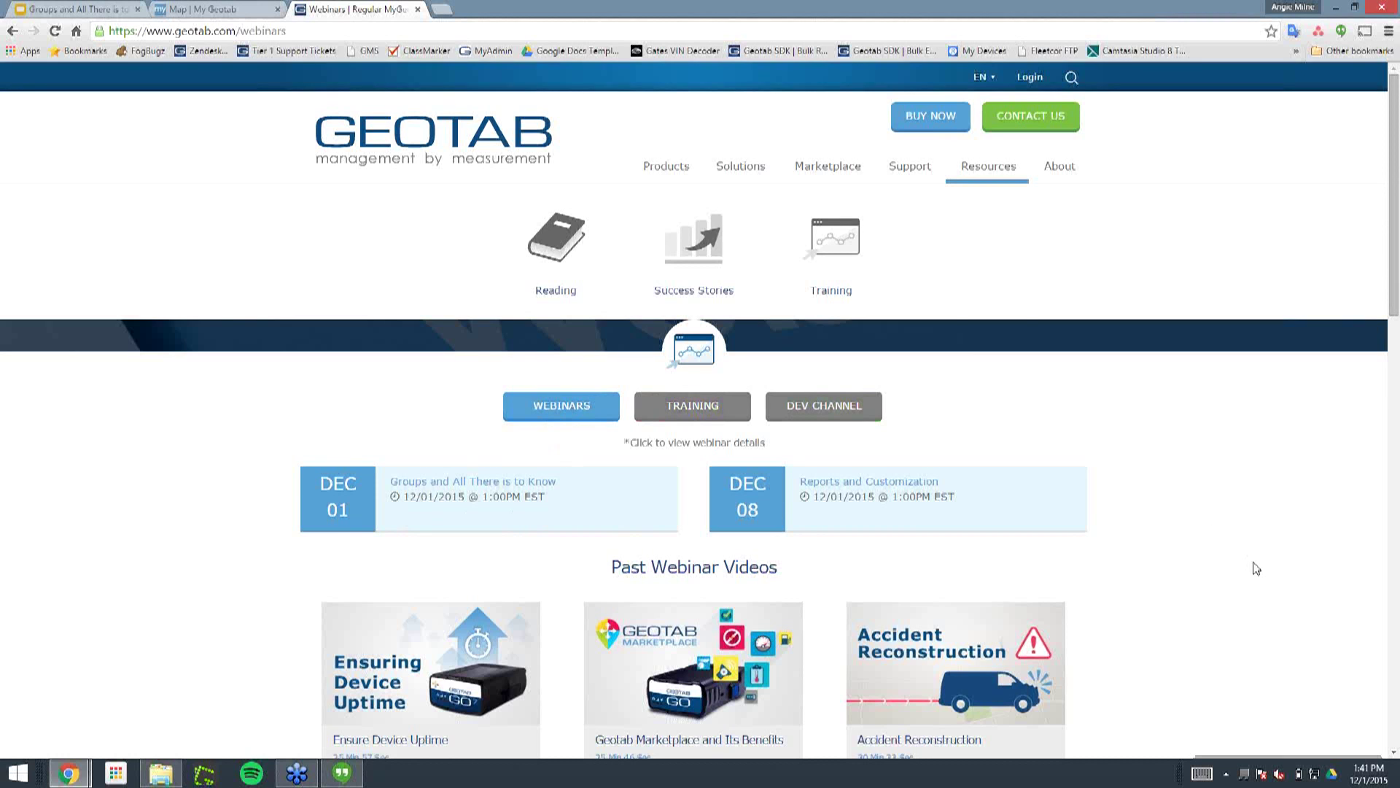
scroll(1256, 568, down, 6)
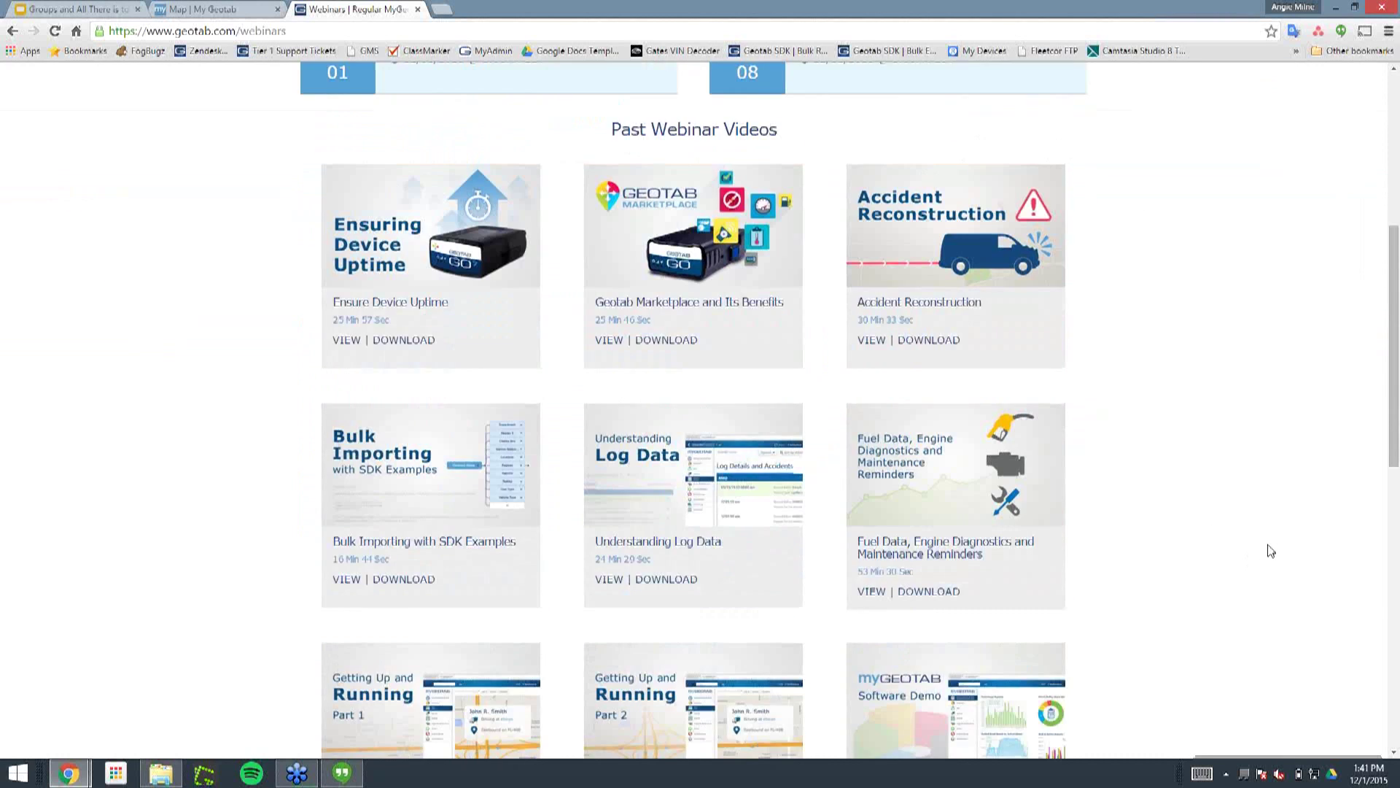
scroll(1270, 550, down, 7)
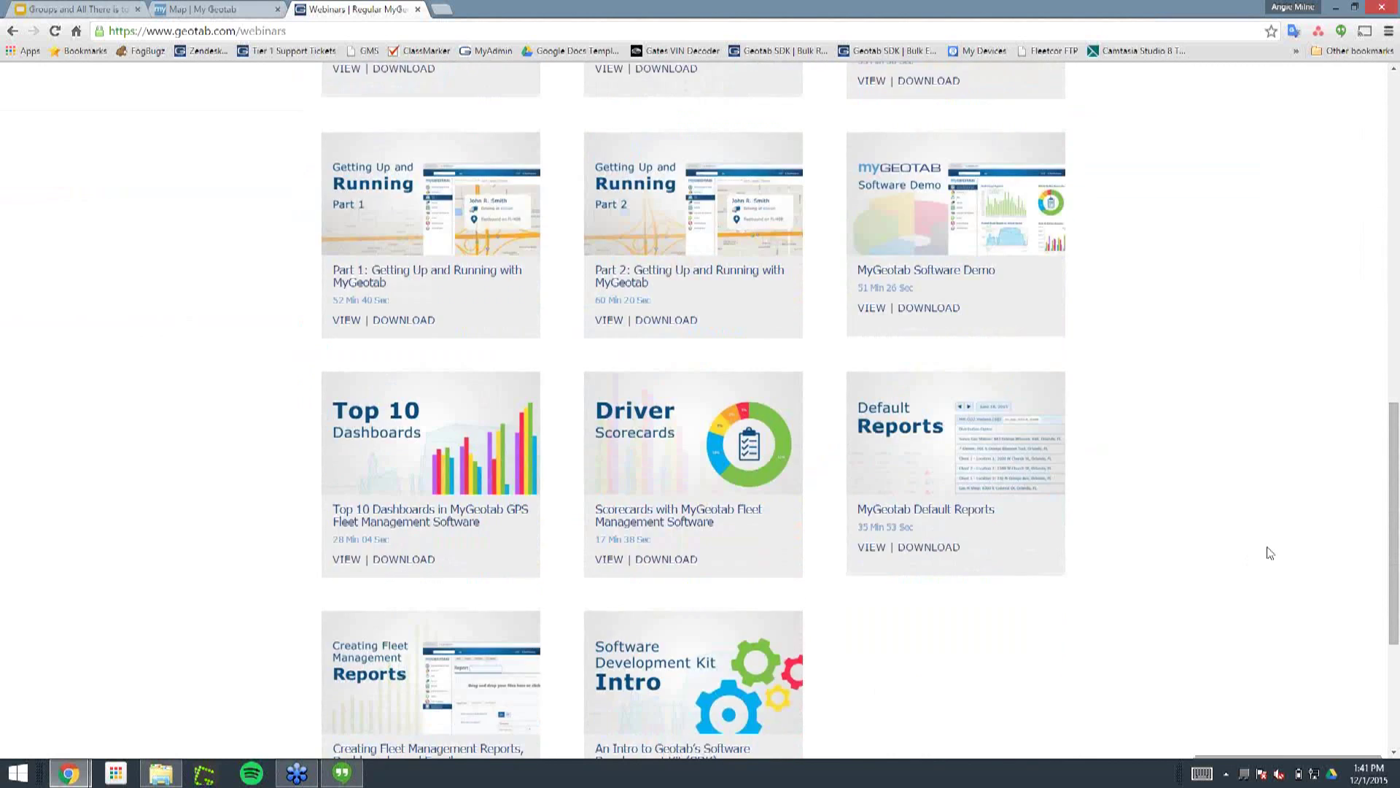
scroll(1270, 553, down, 4)
scroll(1270, 553, up, 10)
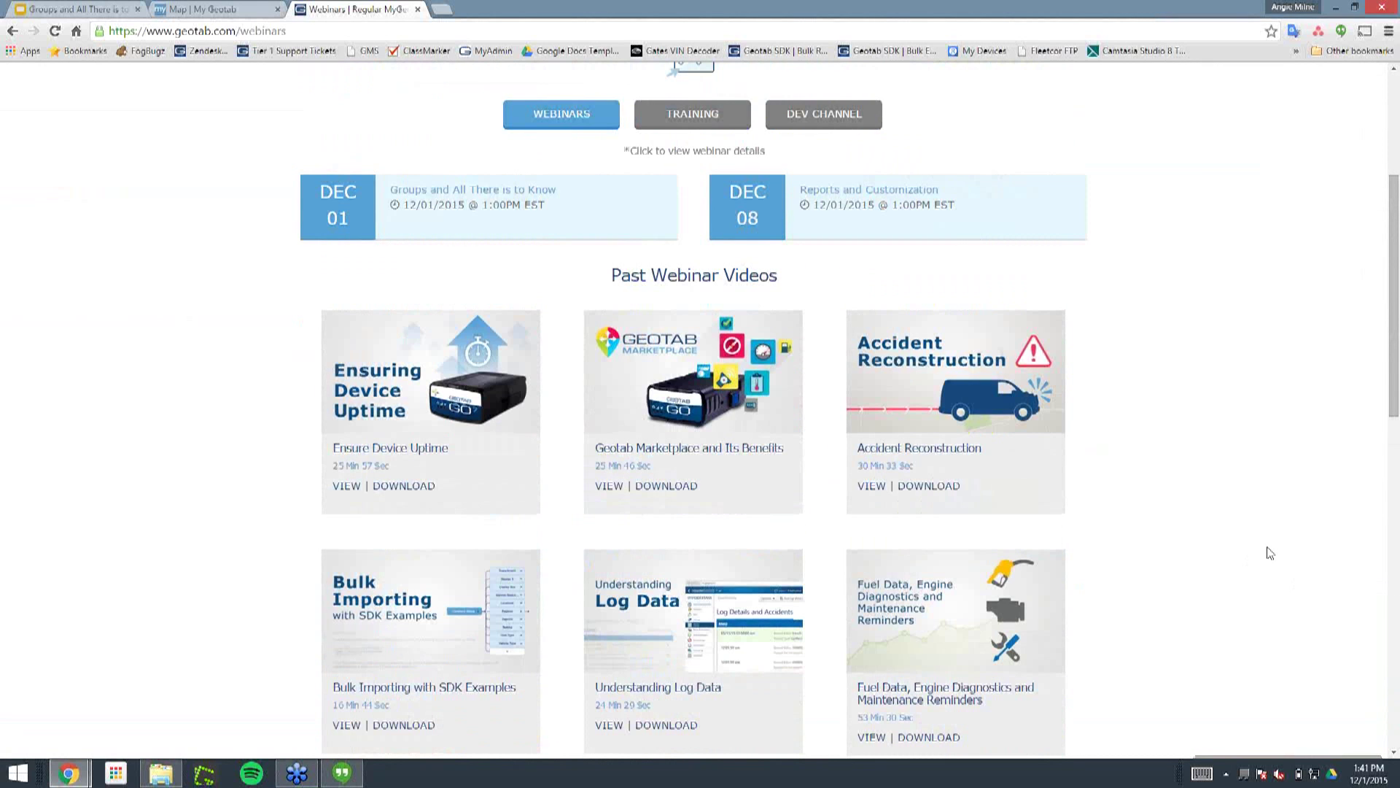
scroll(1270, 552, up, 1)
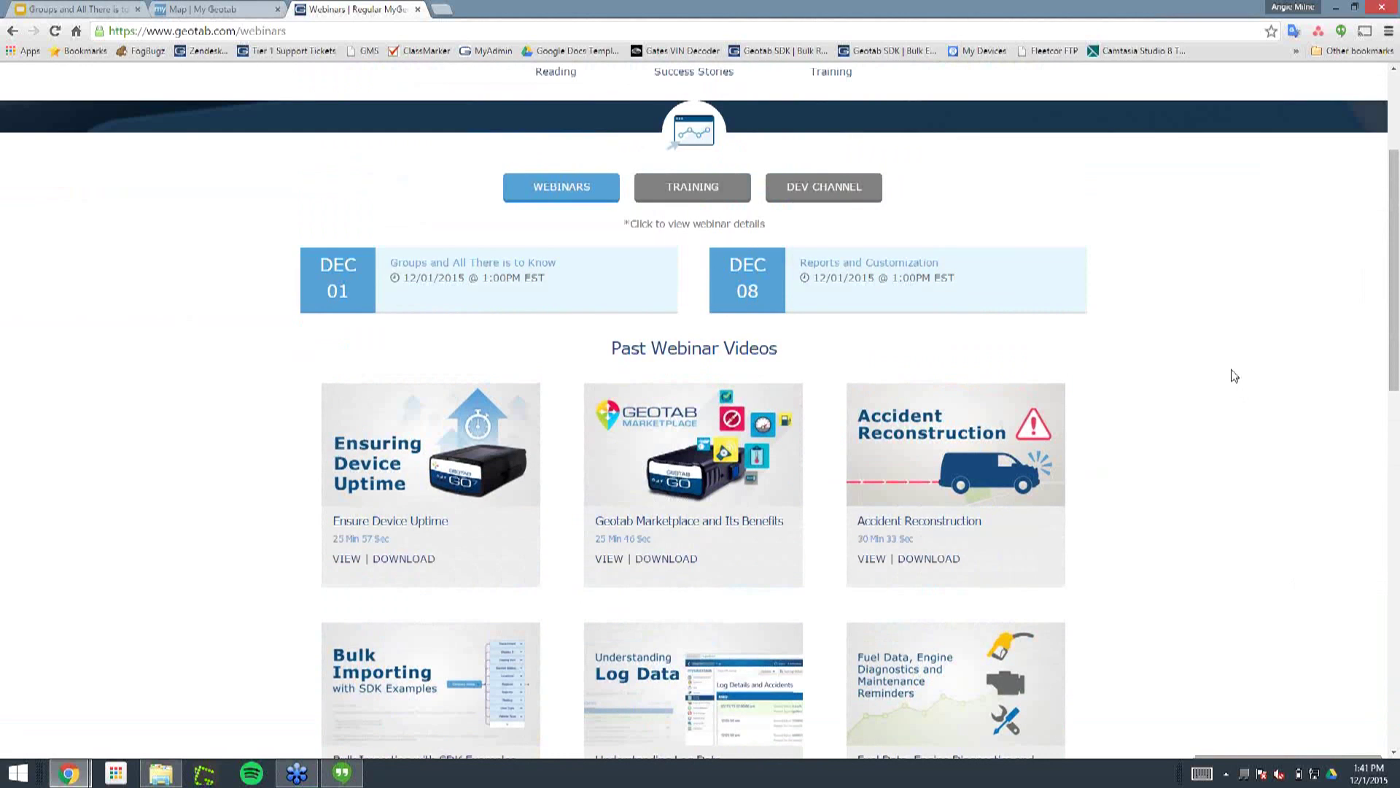